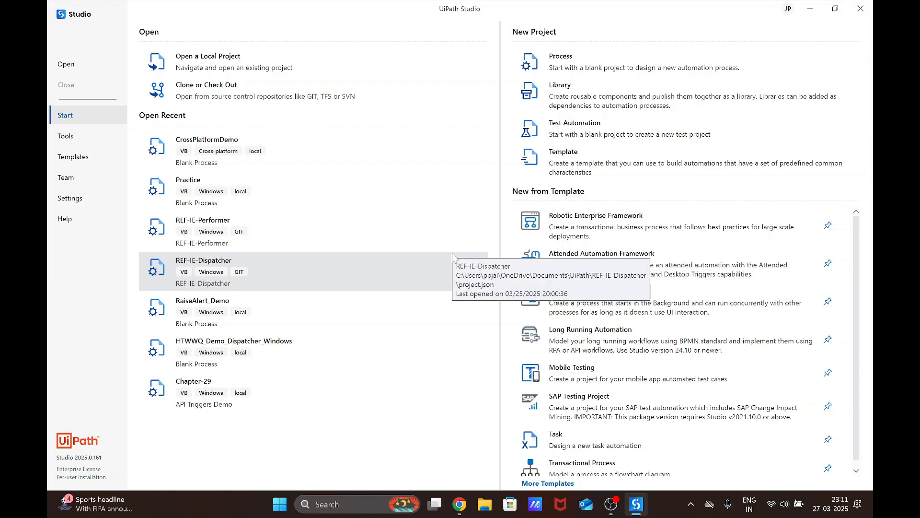
Create a blank process named Chapter-34 with the description "Solutions Management Demo", Windows compatibility and VB language
click(580, 62)
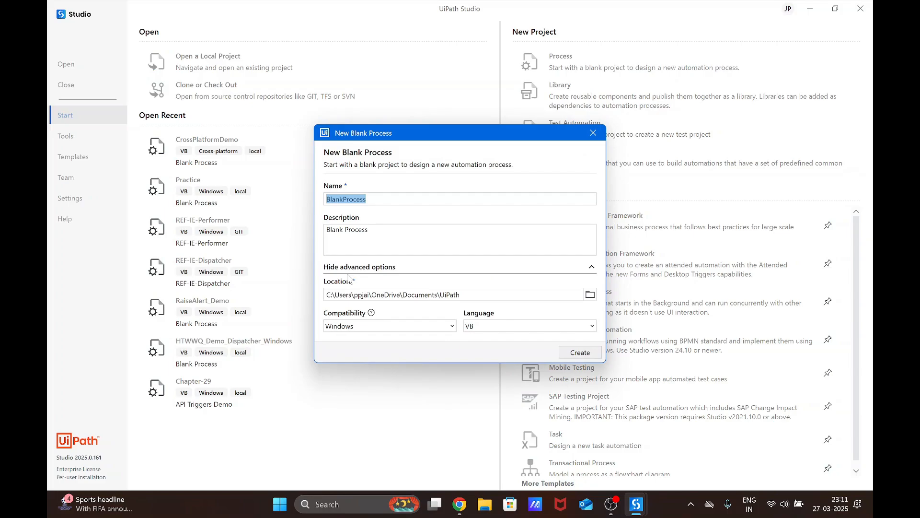
text(Chapter-34)
drag(374, 230, 276, 222)
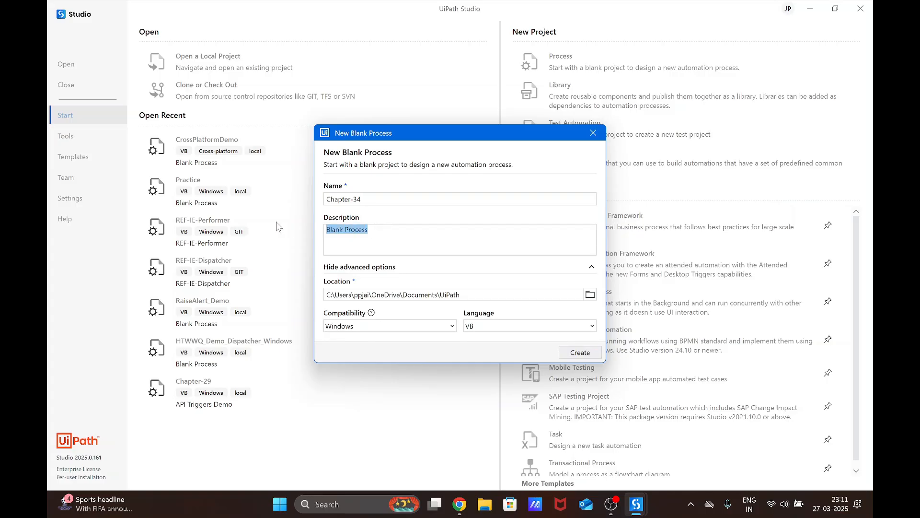
text(Solutions Managemnet)
key(BackSpace)
key(BackSpace)
key(BackSpace)
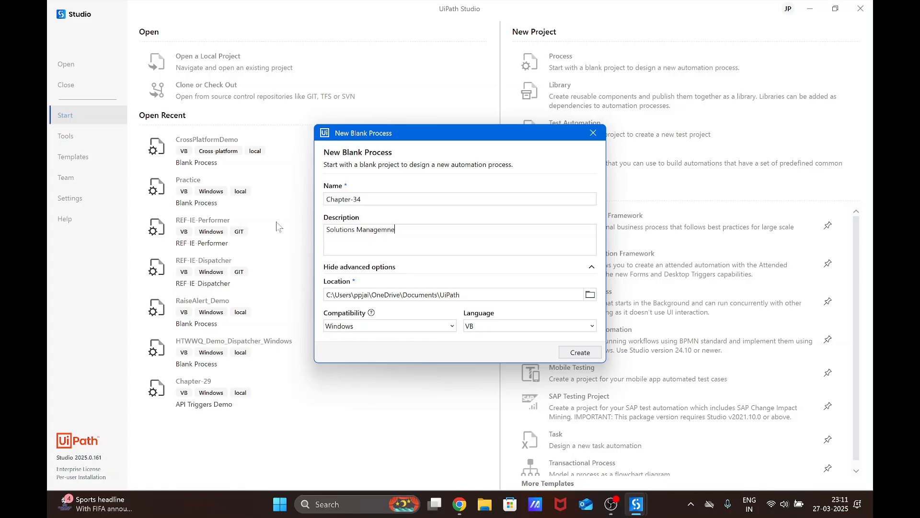
text(nt Demo)
click(569, 355)
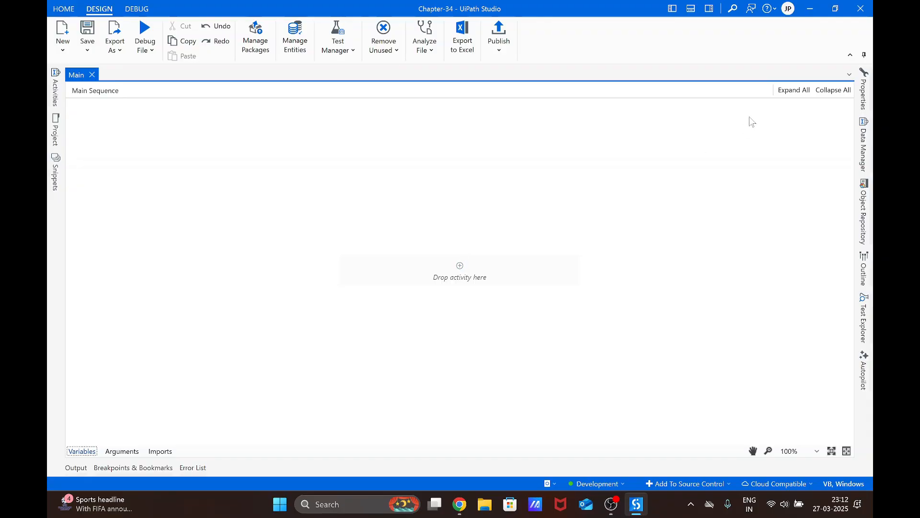
Add a Log Message activity to the Main sequence with the message "Automation is running" and save the workflow
click(468, 267)
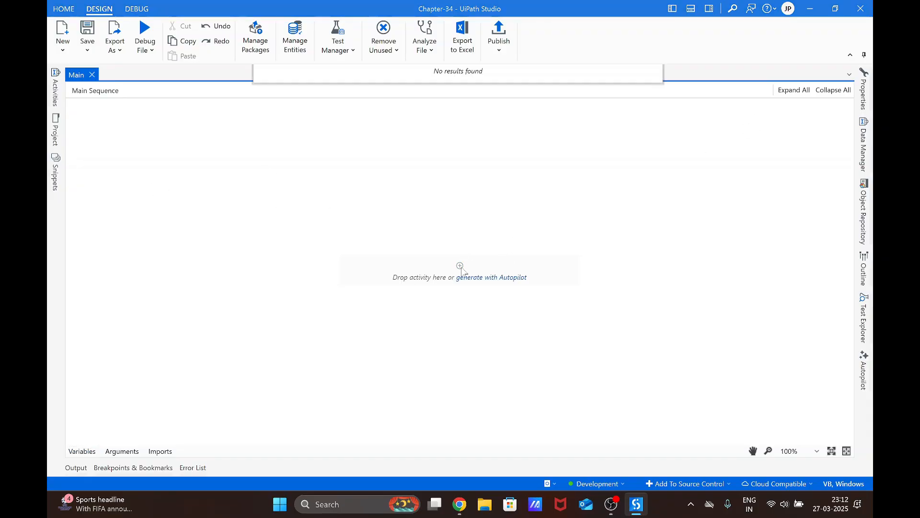
text(log)
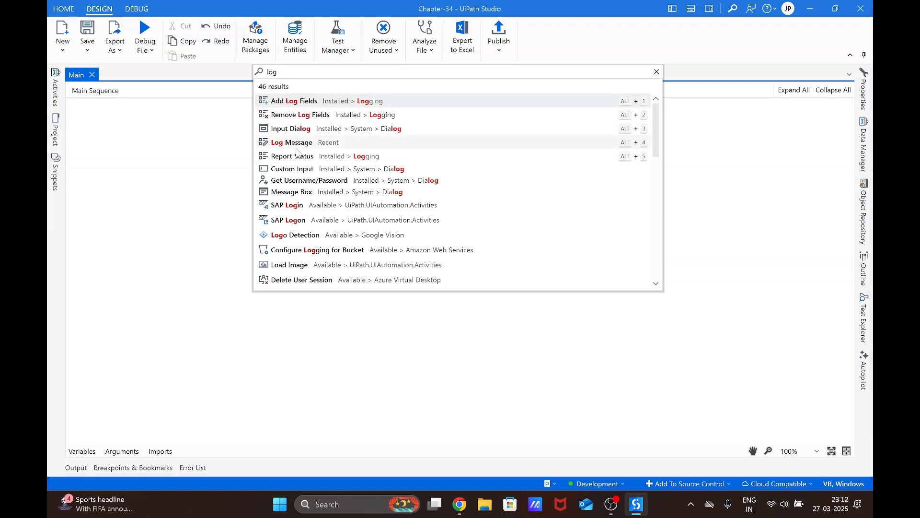
click(306, 144)
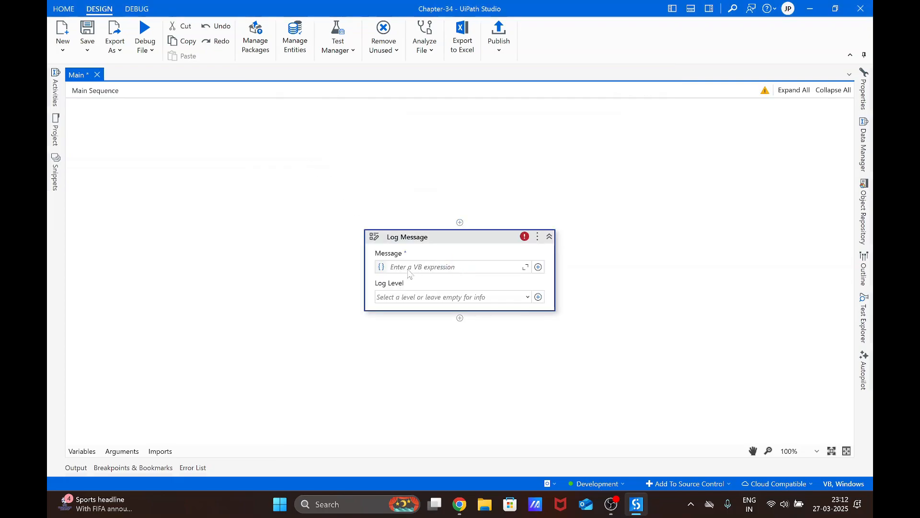
click(478, 266)
text("Automation is running)
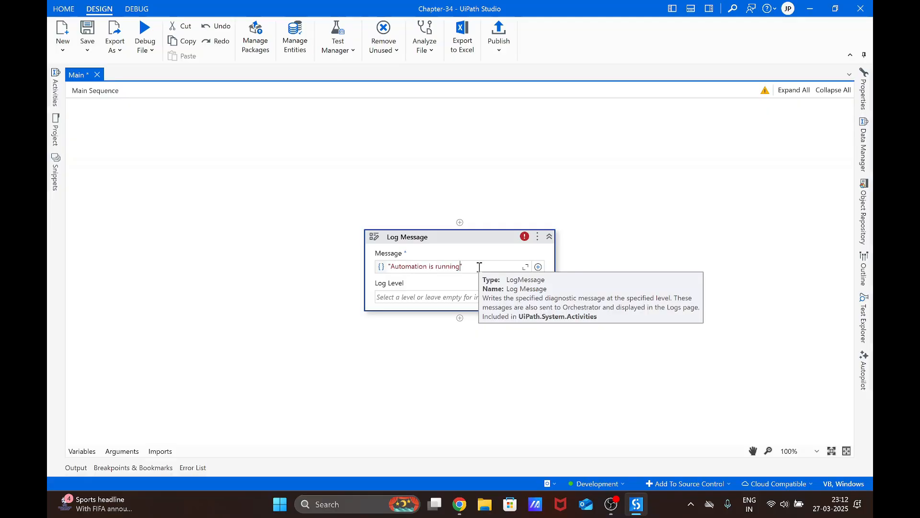
click(345, 254)
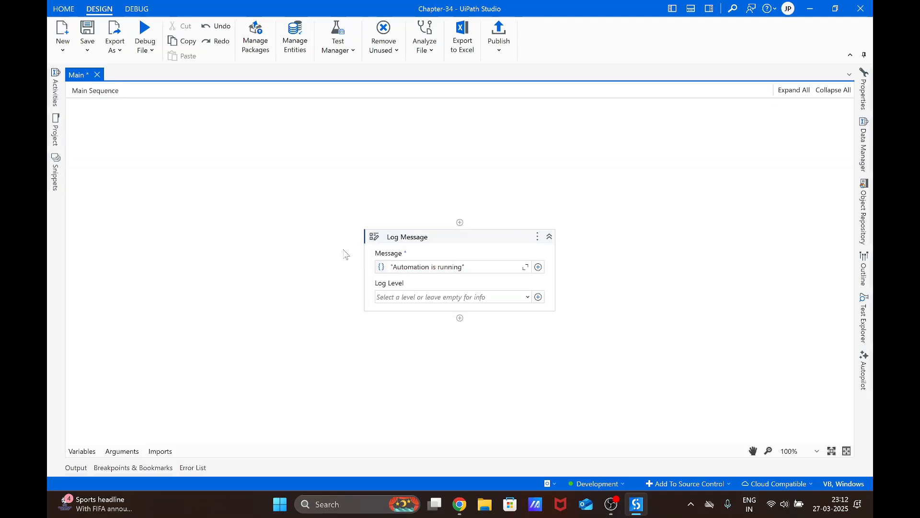
click(93, 30)
Switch to UiPath Orchestrator in Chrome and create a new queue named Chapter-34 in the Development folder
click(460, 504)
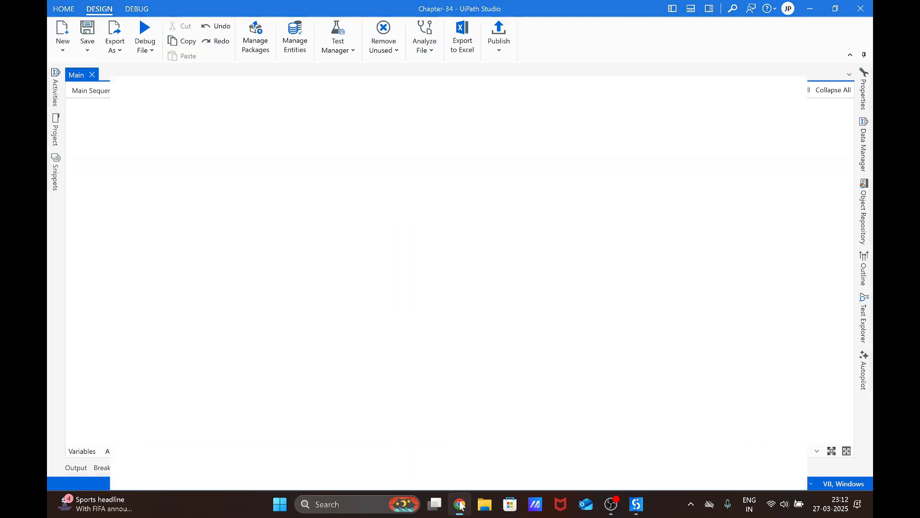
click(269, 11)
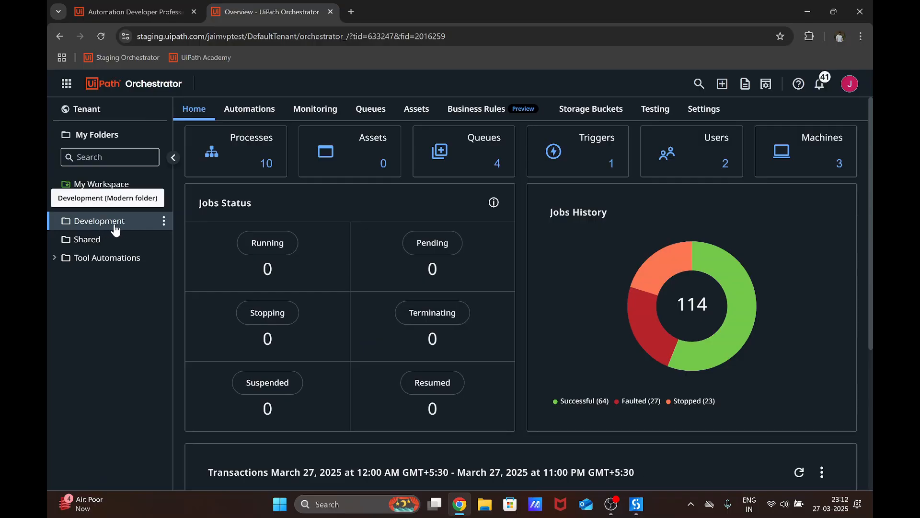
click(362, 112)
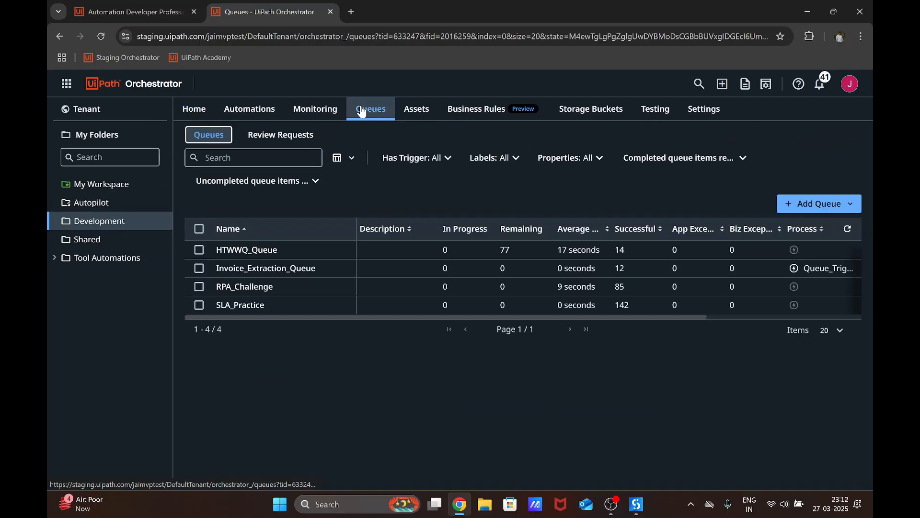
click(821, 209)
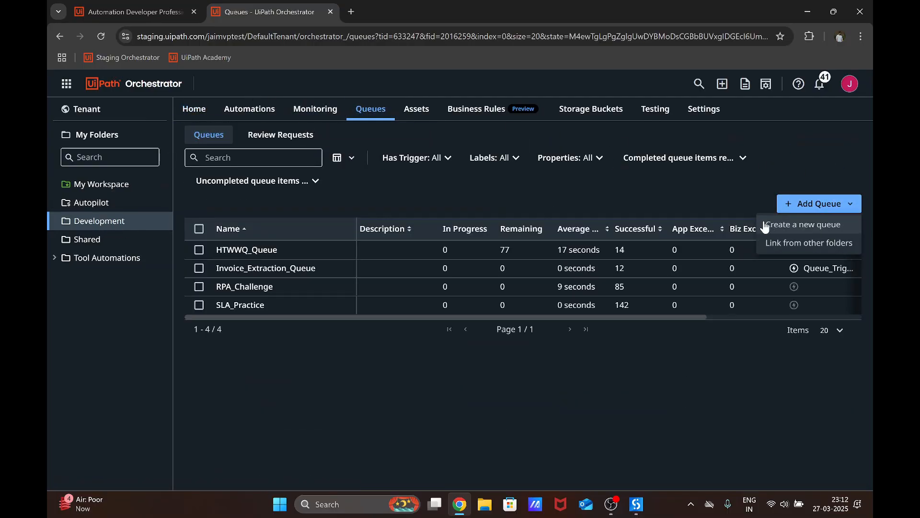
click(792, 226)
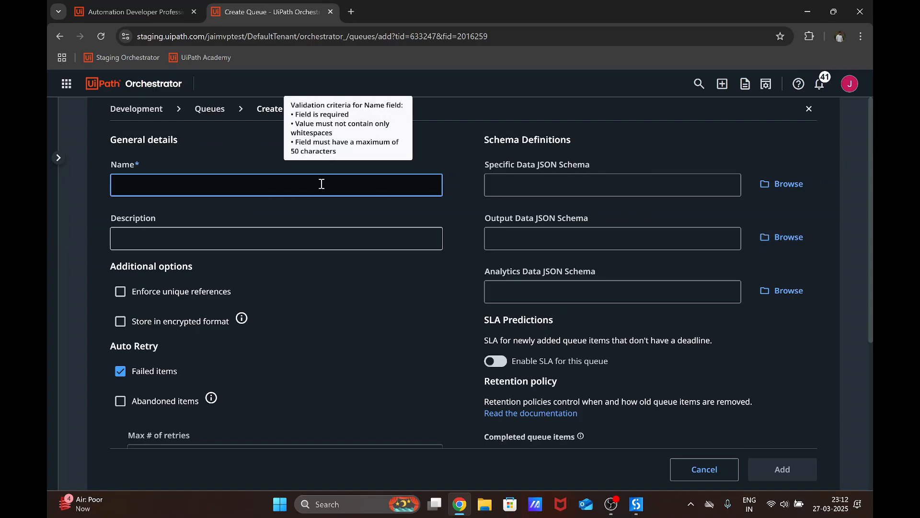
text(S)
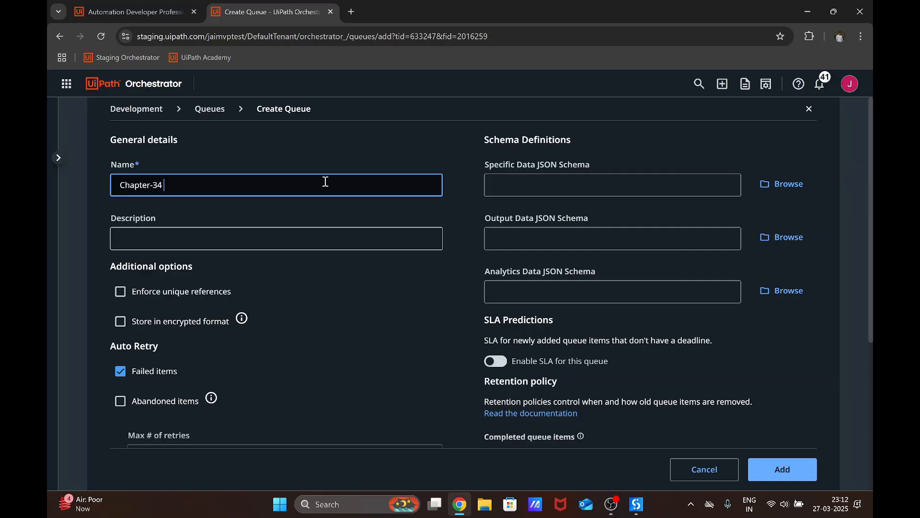
text(eu)
click(756, 471)
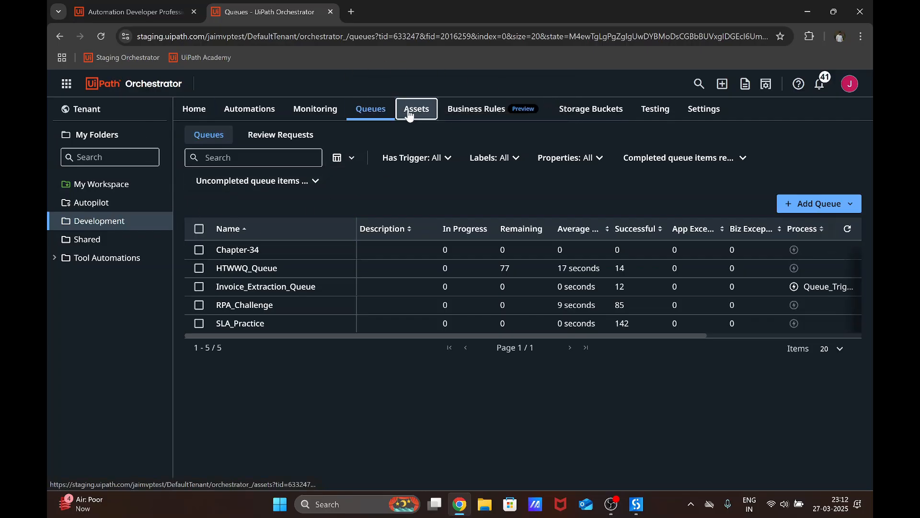
Create a text asset named Chapter-34 in the Development folder with the global value "Testing solution management"
click(409, 114)
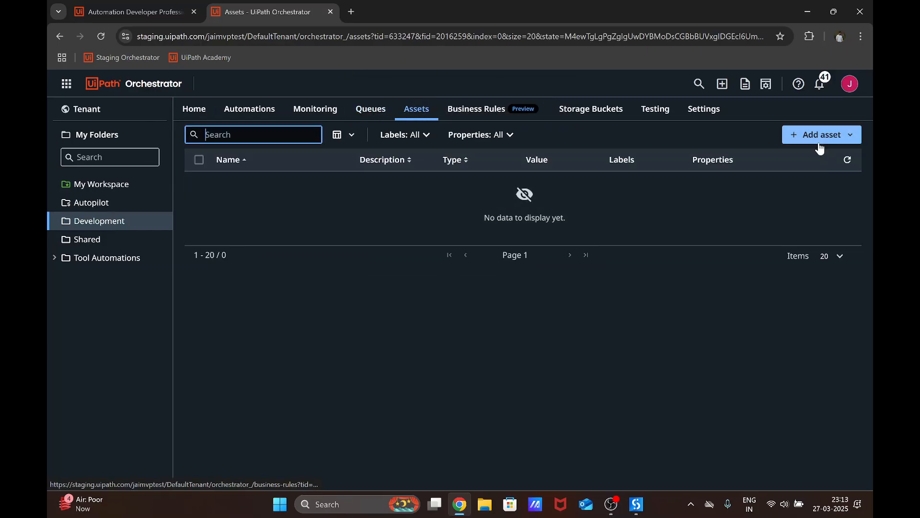
click(819, 140)
click(797, 158)
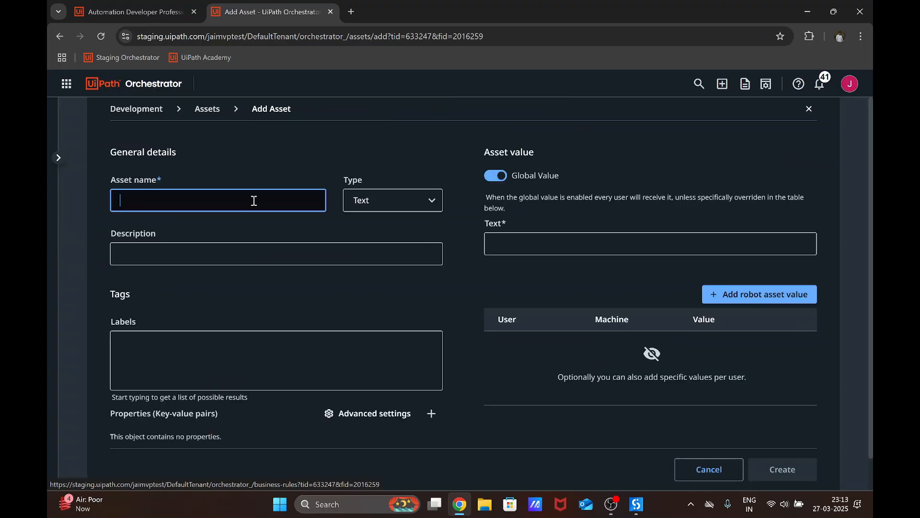
text(Chp)
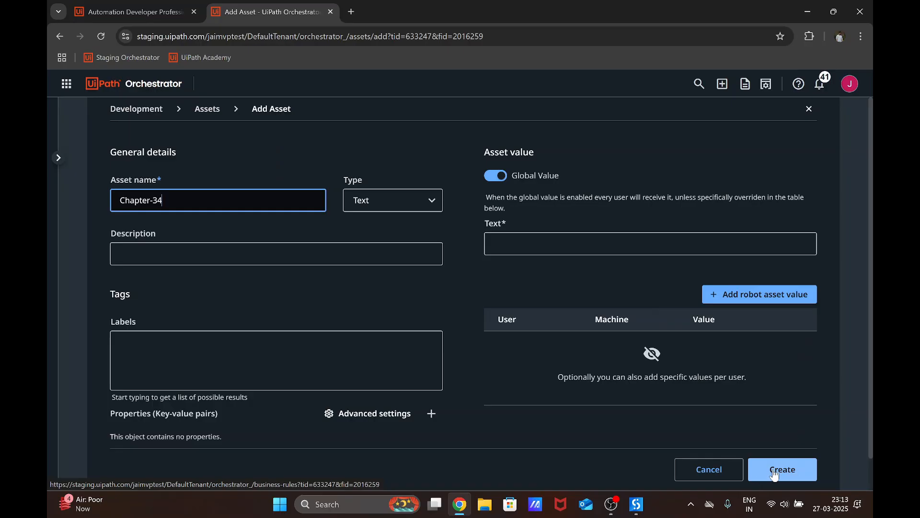
click(515, 247)
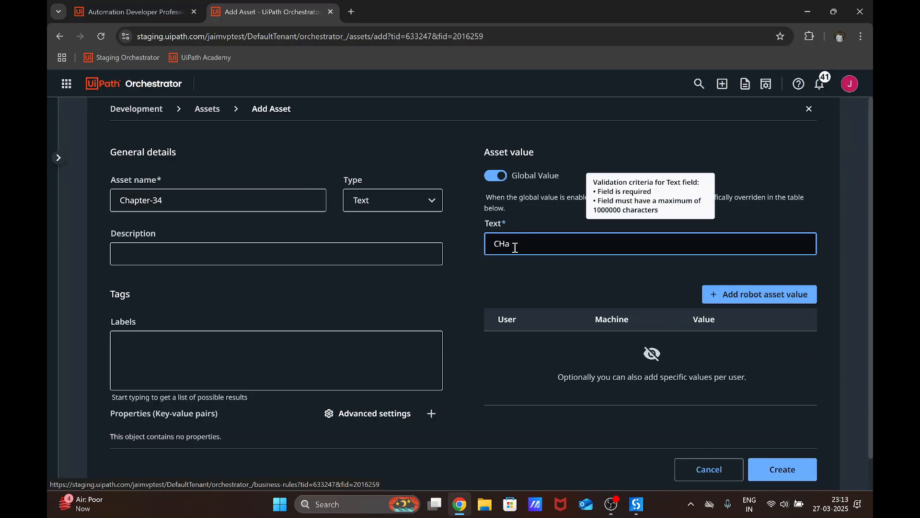
text(C)
key(BackSpace)
text(Testing solution management)
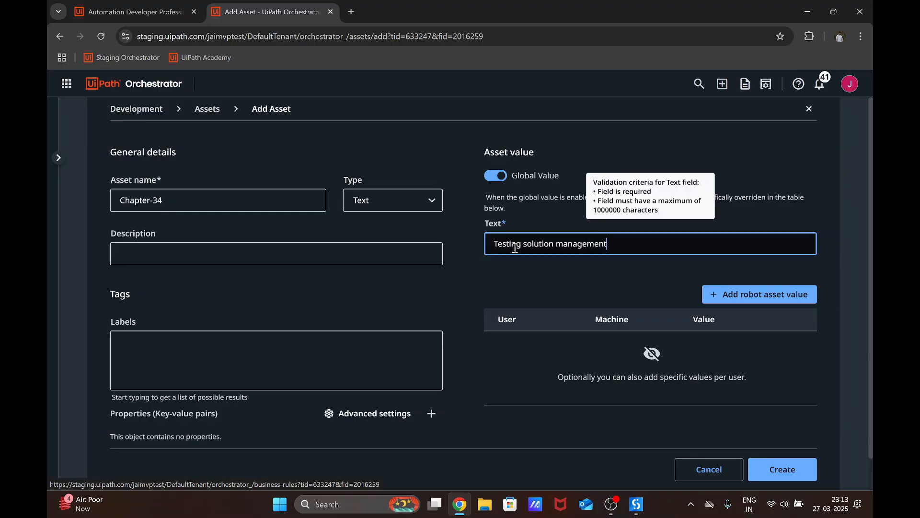
click(781, 466)
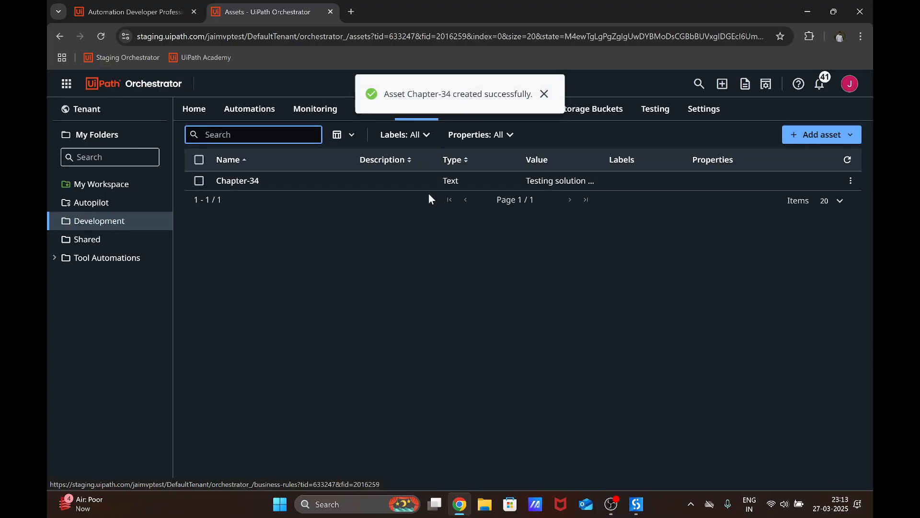
click(545, 95)
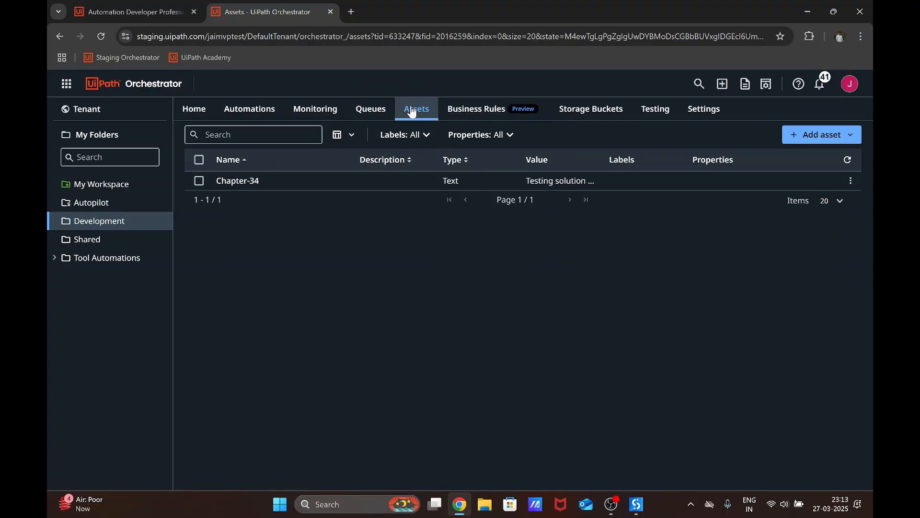
Review the Development folder's queues and assets, and examine the files in the Demo storage bucket
click(358, 113)
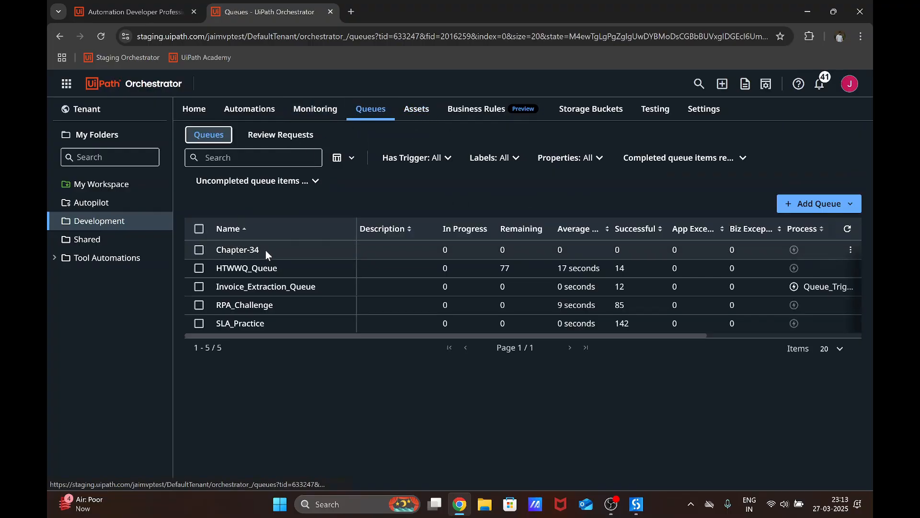
click(407, 119)
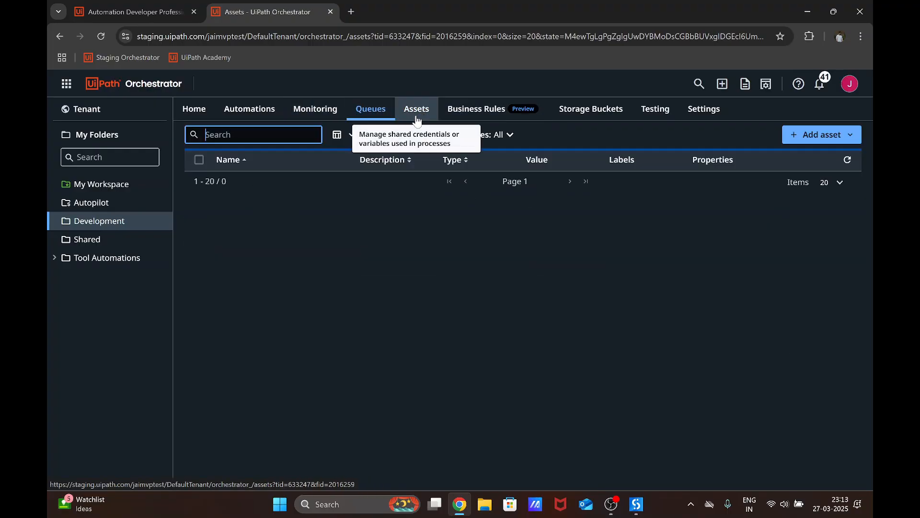
click(378, 117)
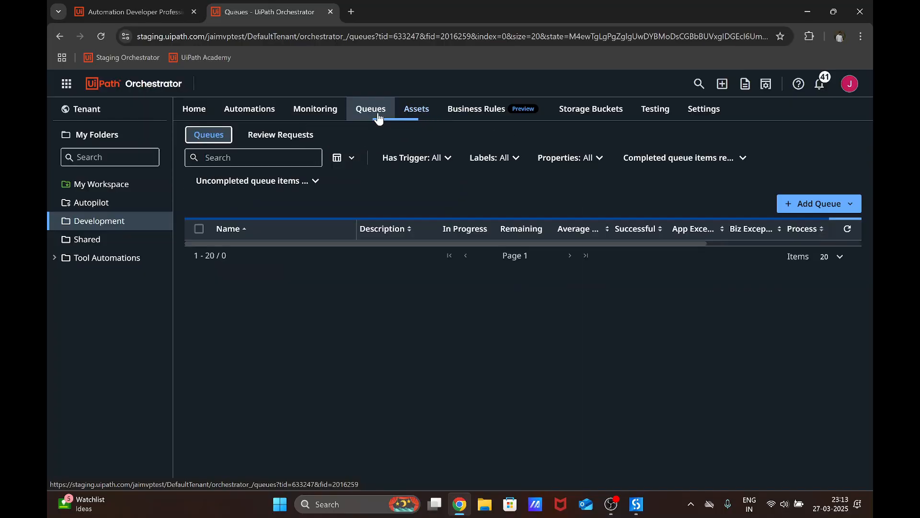
click(581, 117)
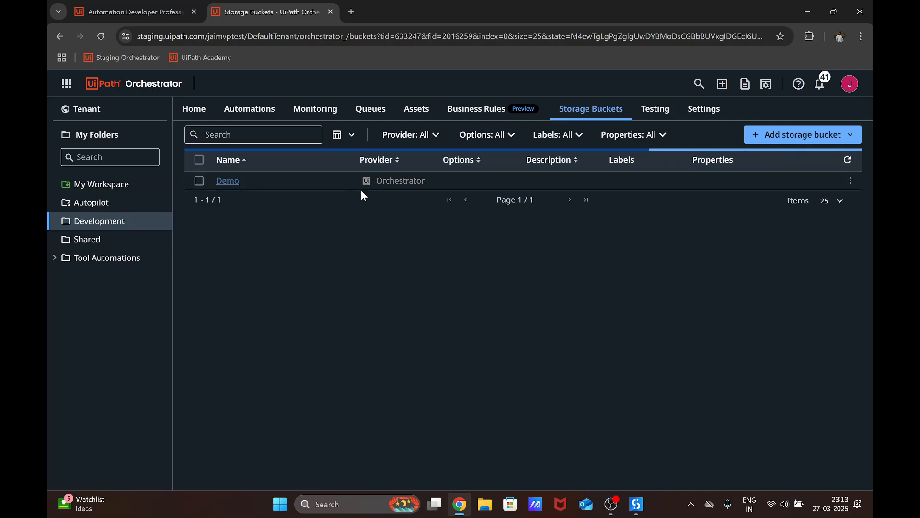
click(231, 182)
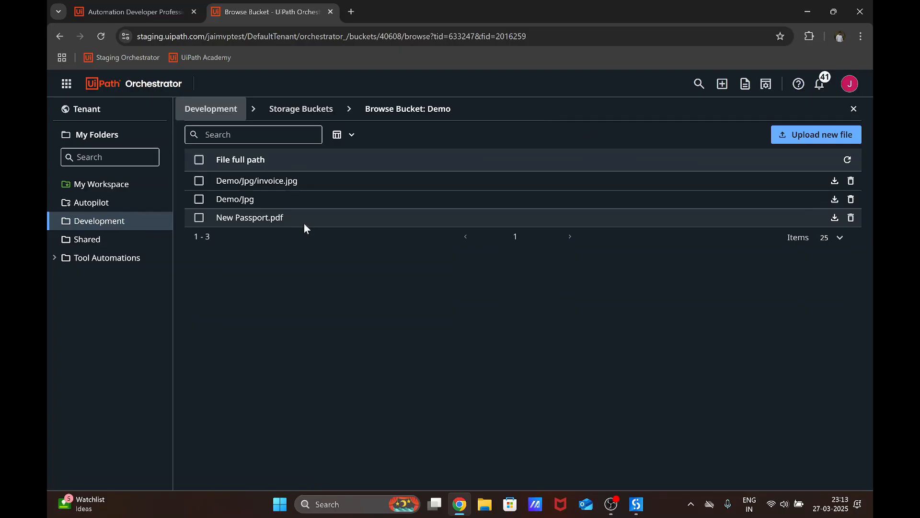
click(307, 111)
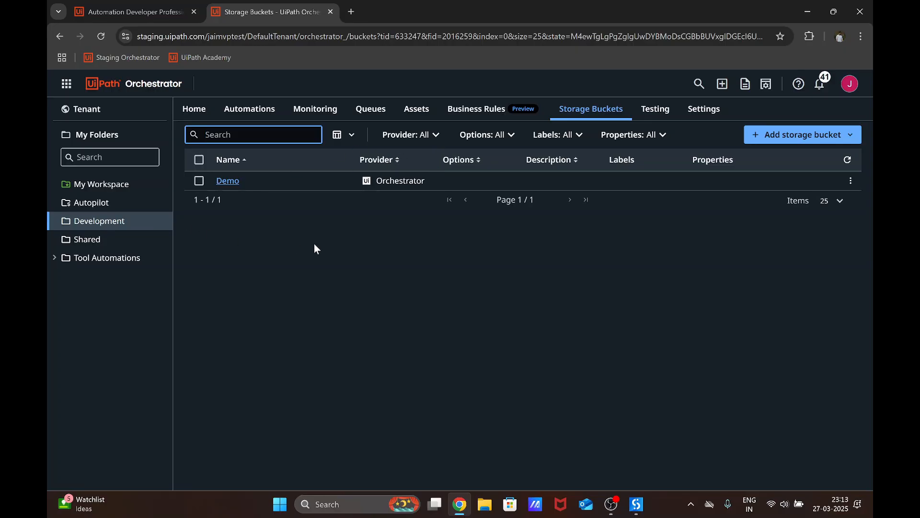
Switch to UiPath Studio and publish the Chapter-34 process package as version 1.0.1
click(642, 509)
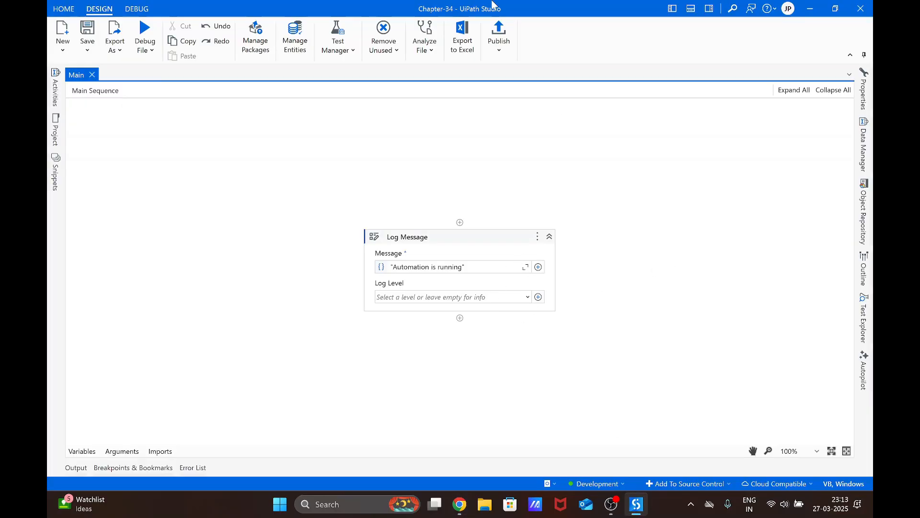
click(499, 35)
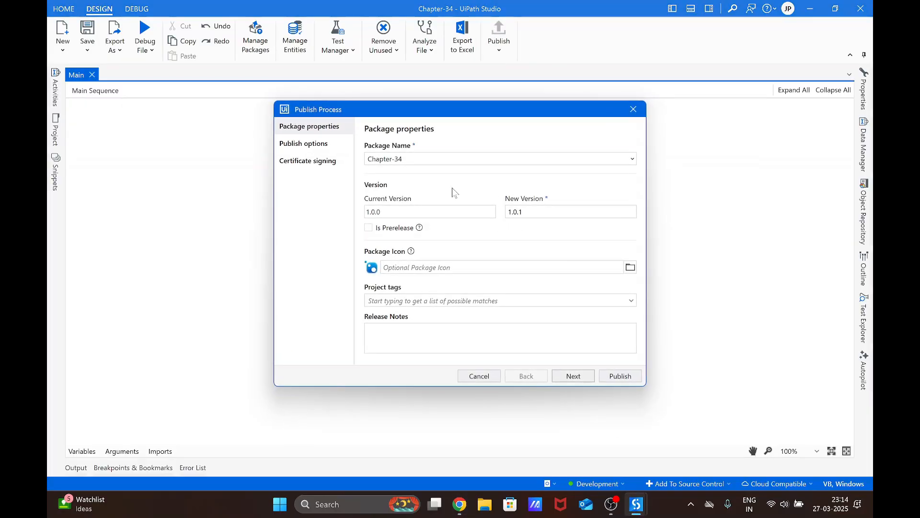
click(586, 373)
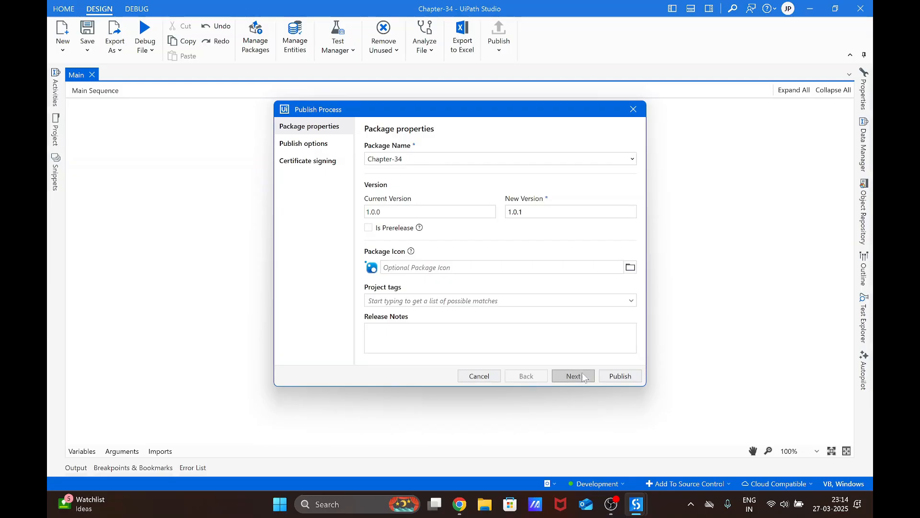
click(610, 377)
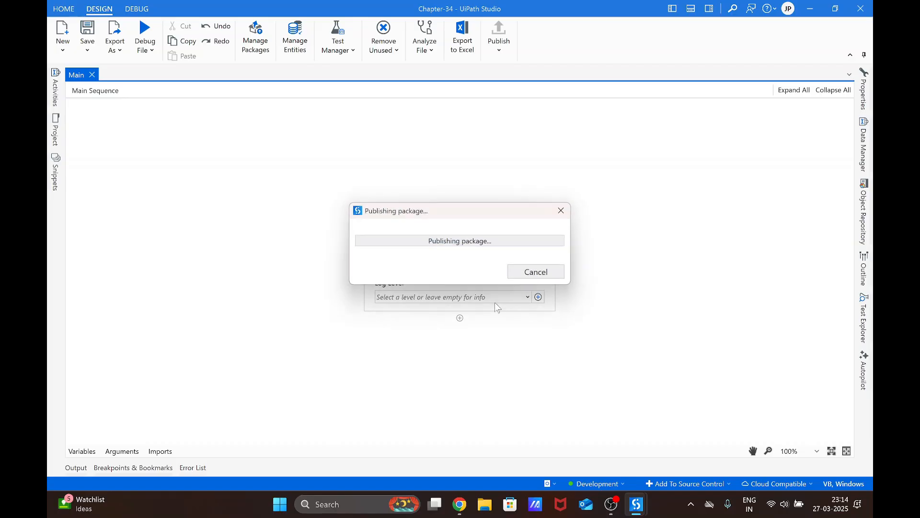
click(530, 283)
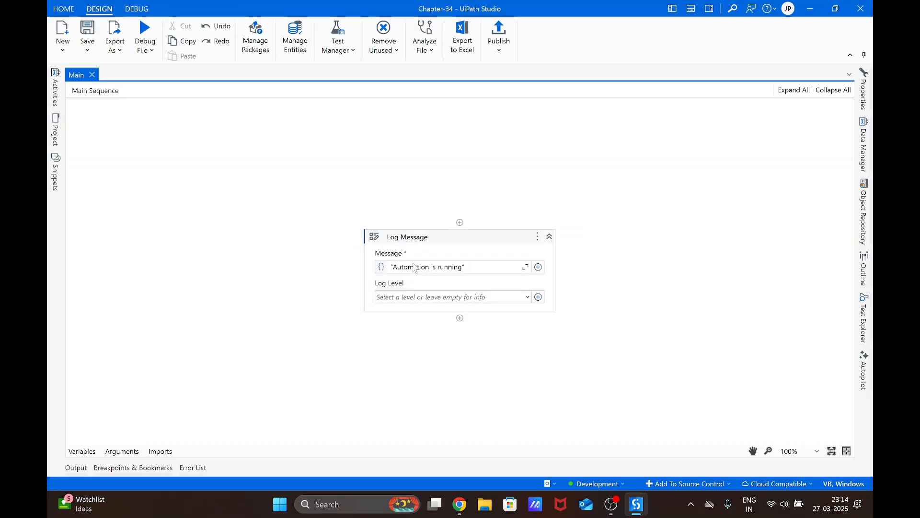
Switch to Orchestrator in Chrome and add a Chapter-34 process to the Development folder from package version 1.0.1
click(460, 504)
click(249, 109)
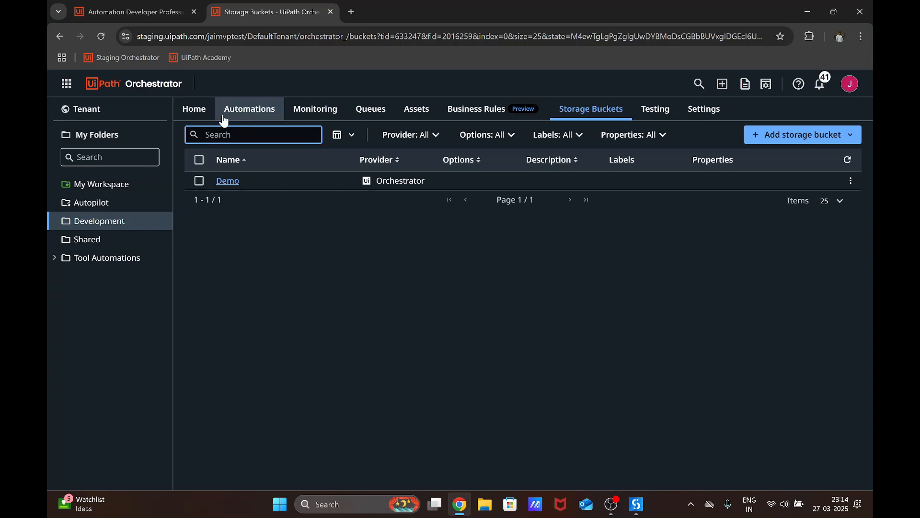
click(821, 168)
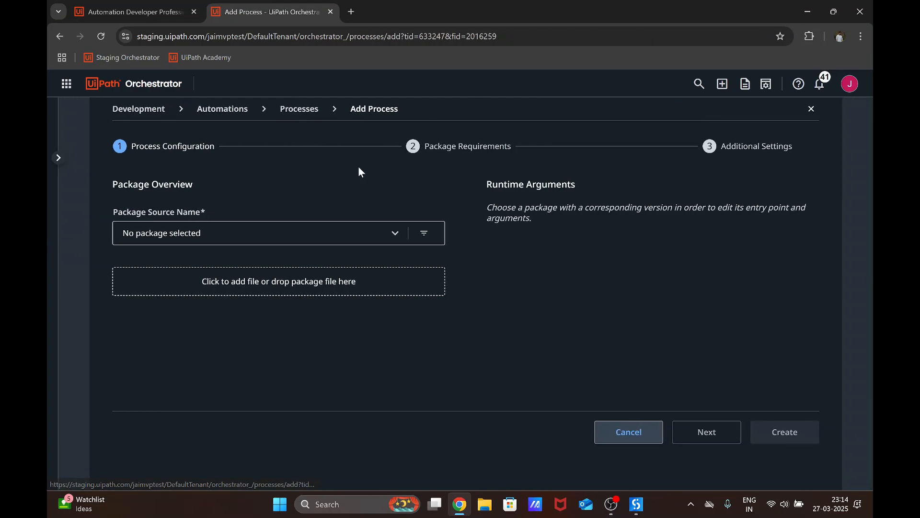
click(189, 238)
text(chap)
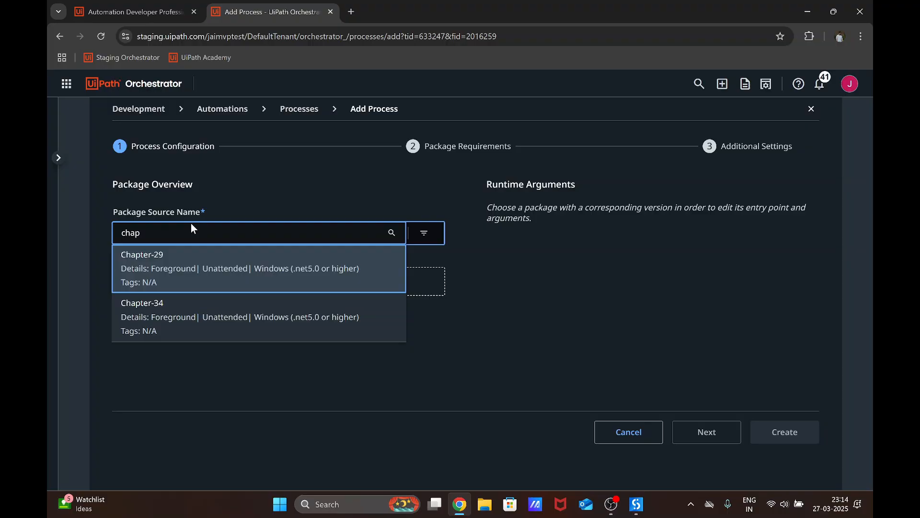
click(181, 304)
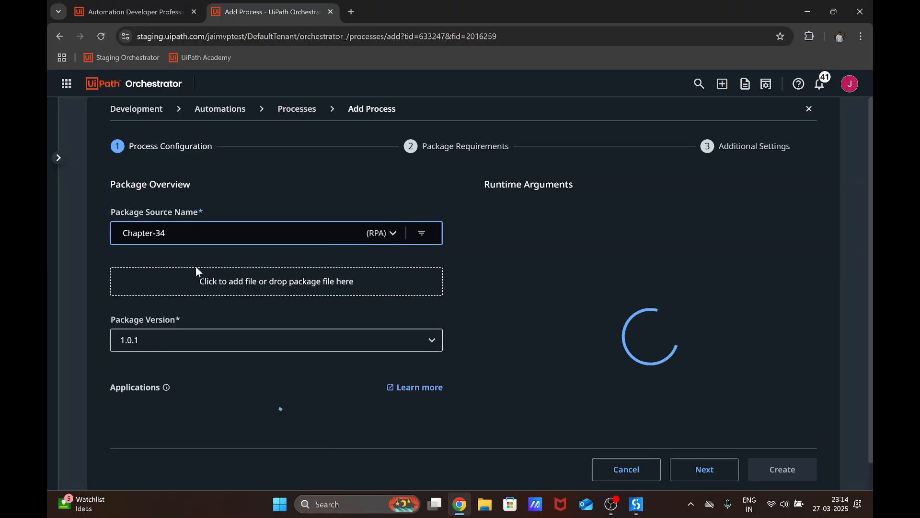
click(675, 459)
click(690, 429)
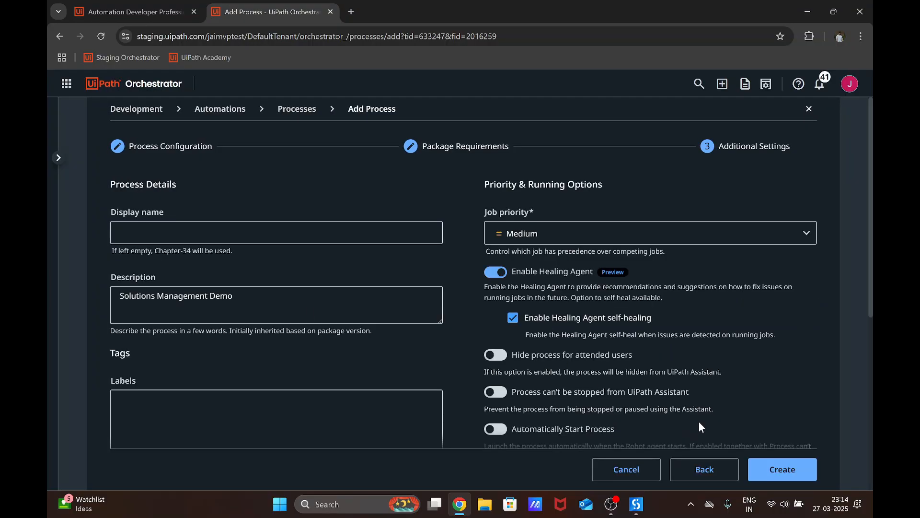
click(767, 473)
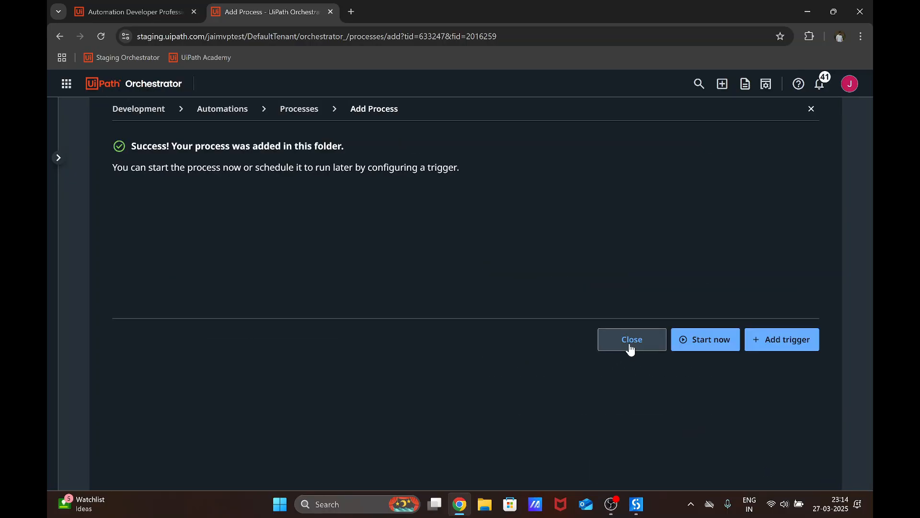
click(628, 346)
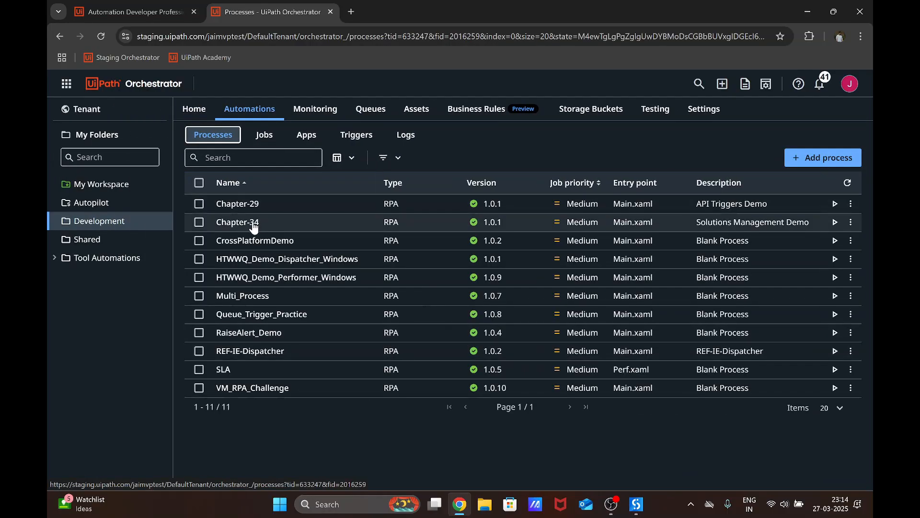
Start a job for the Chapter-34 process with the Cloud - VM runtime and default settings
click(835, 223)
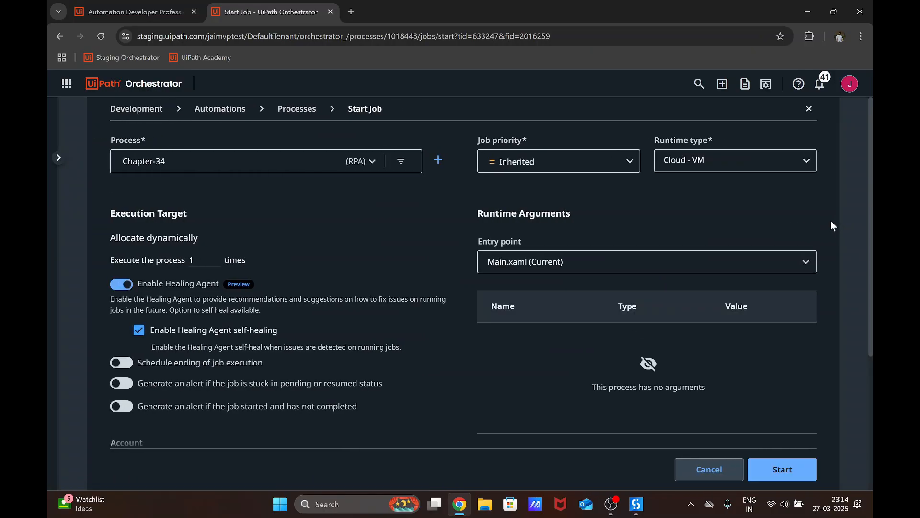
click(770, 471)
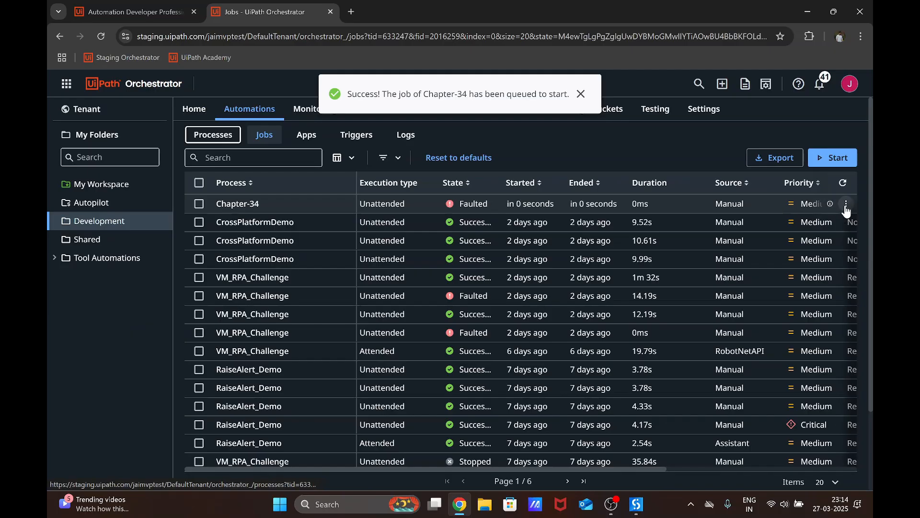
click(846, 205)
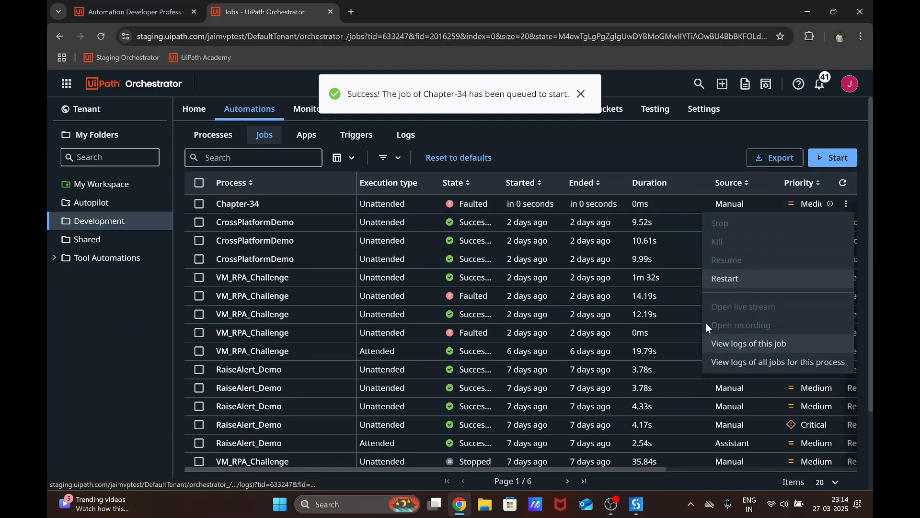
click(641, 154)
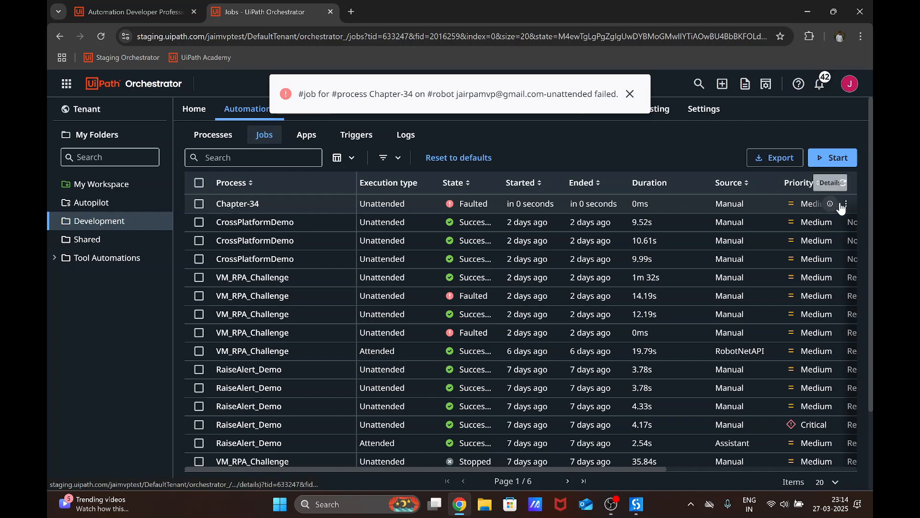
Restart the faulted Chapter-34 job with the Production (Unattended) runtime, the unattended user account, the Asus machine and its listed host connection
click(845, 204)
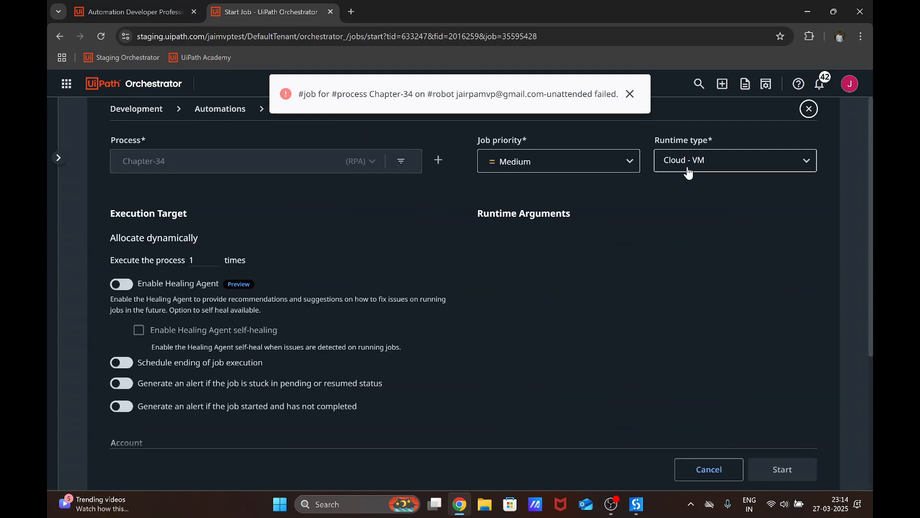
click(689, 169)
click(694, 181)
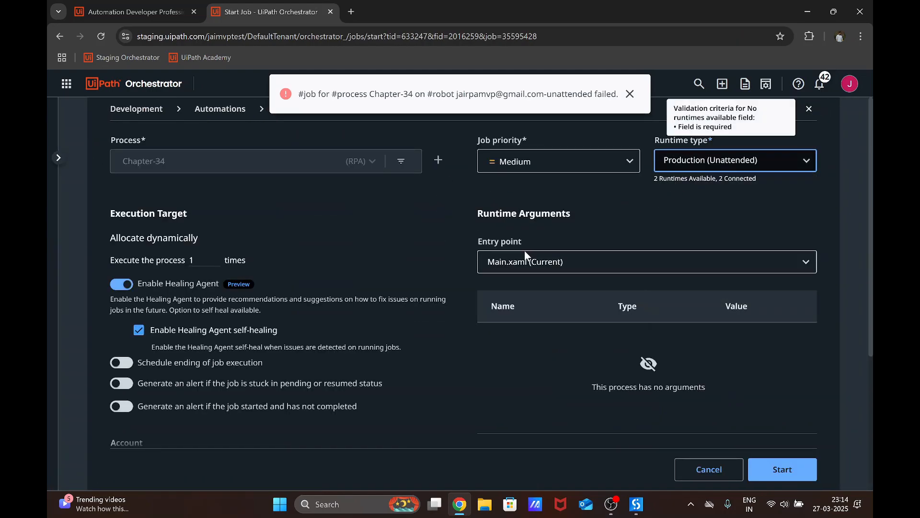
scroll(204, 331, down, 2)
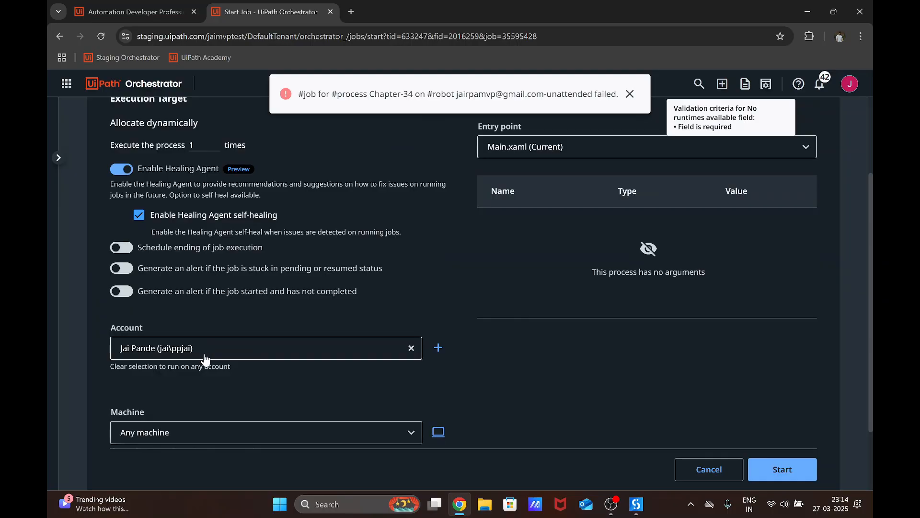
scroll(205, 359, down, 2)
click(181, 265)
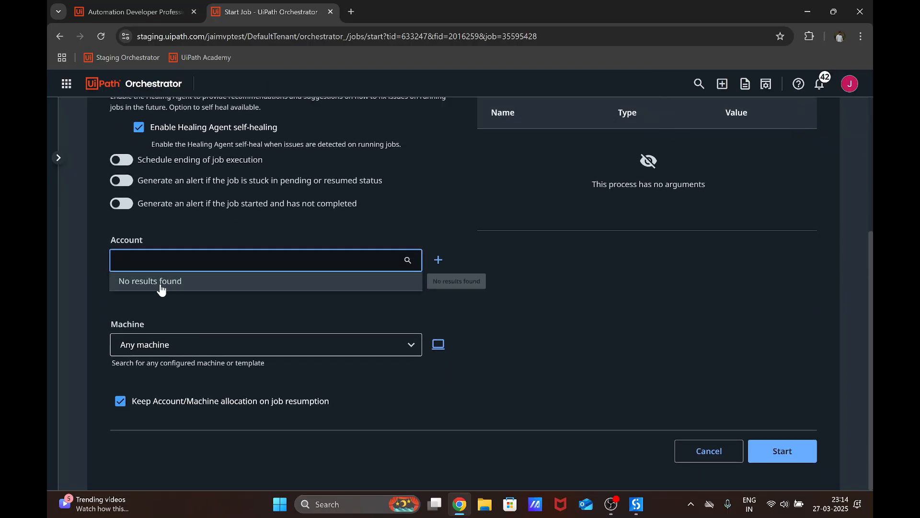
click(161, 283)
click(161, 346)
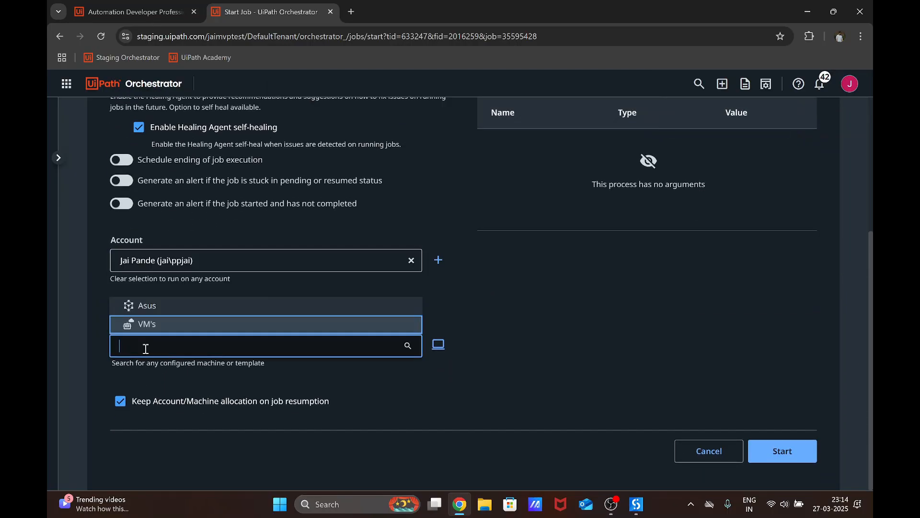
click(159, 309)
click(146, 410)
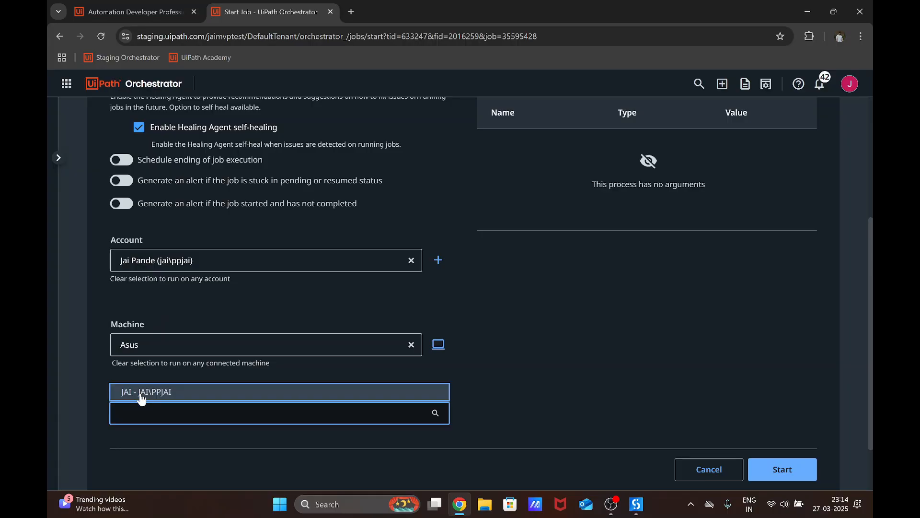
click(140, 392)
click(758, 467)
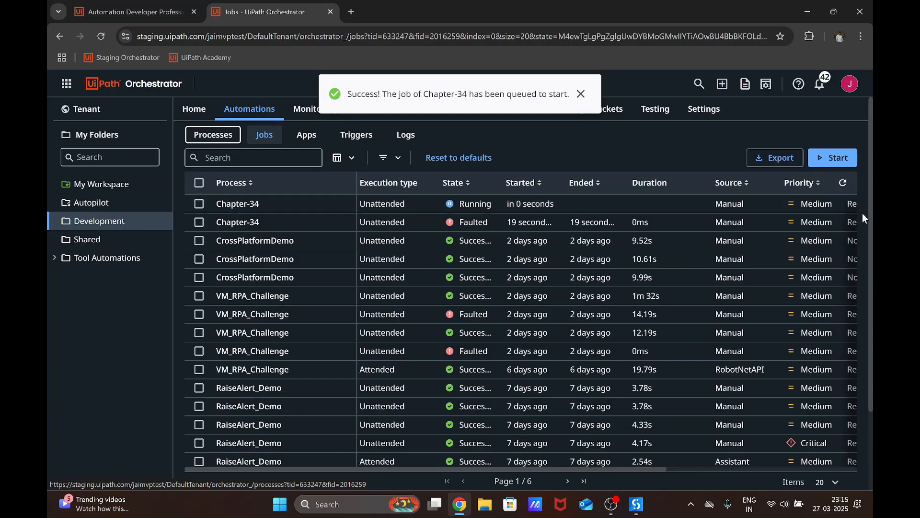
Examine the logs and runtime details of the restarted Chapter-34 job
click(832, 205)
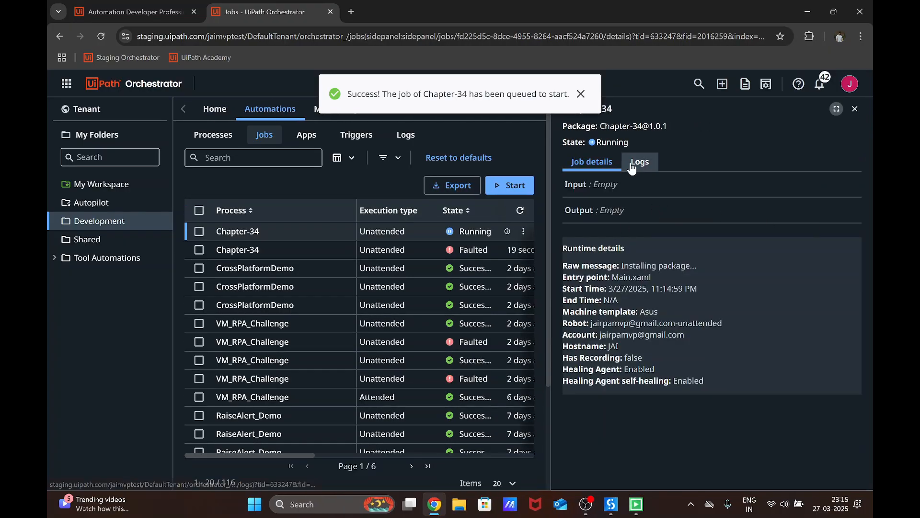
click(638, 163)
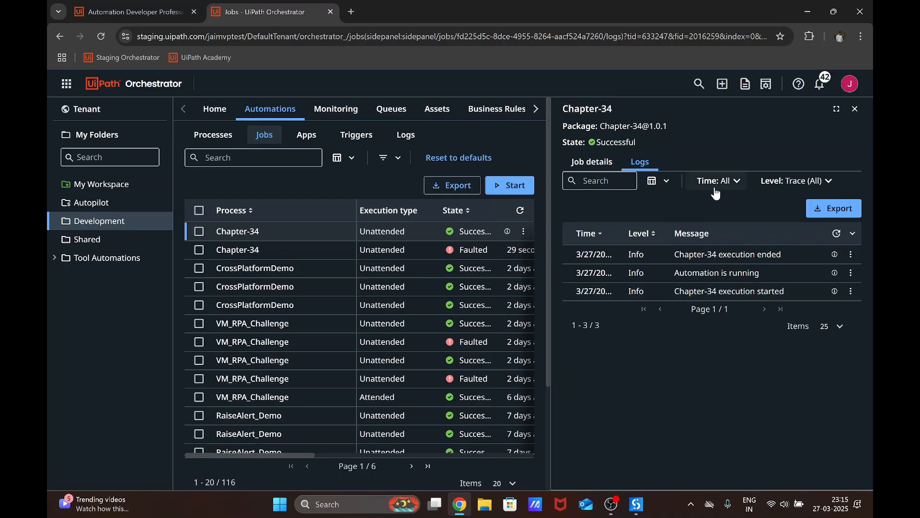
click(595, 162)
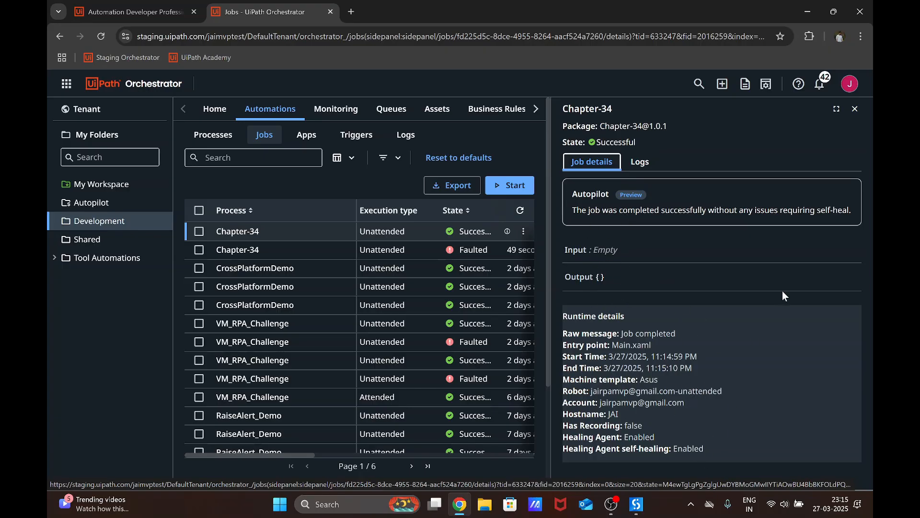
click(856, 110)
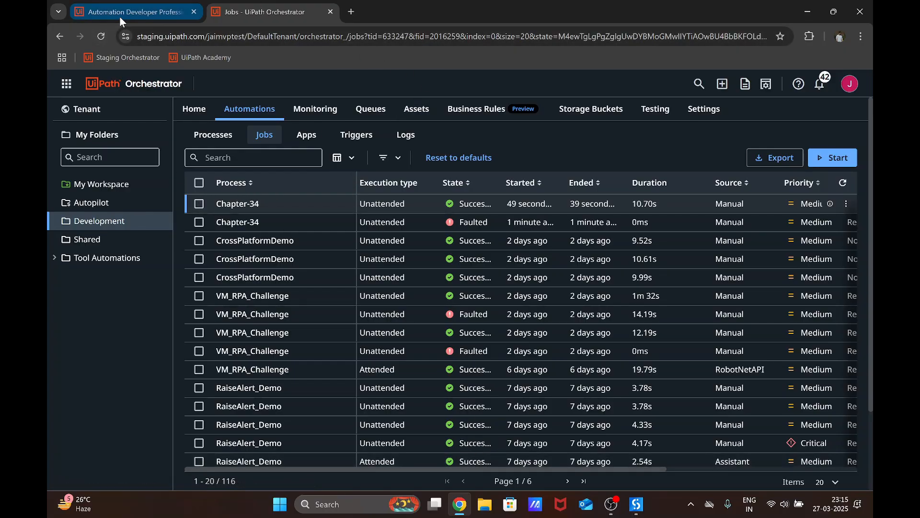
click(67, 84)
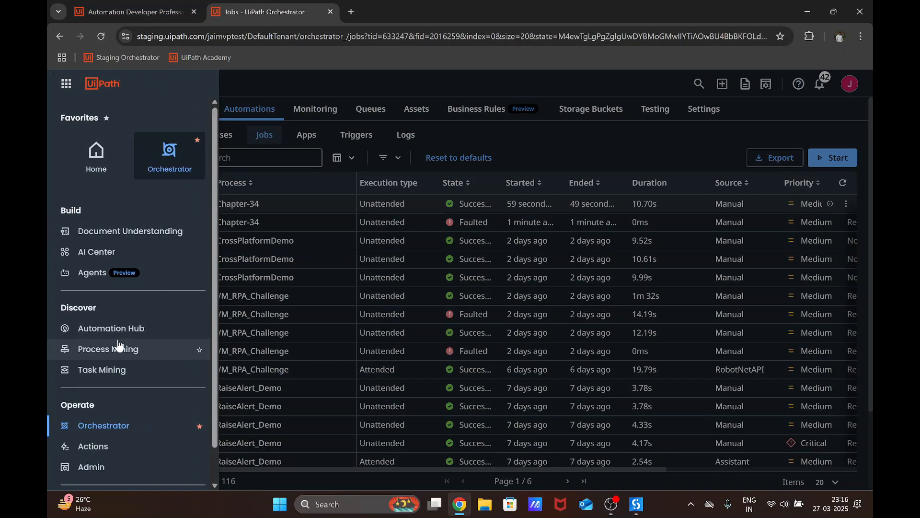
scroll(199, 270, down, 1)
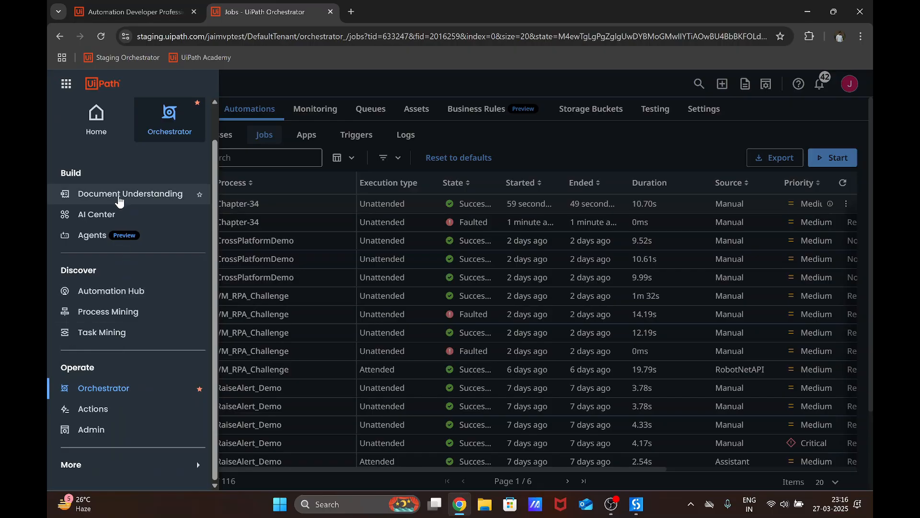
click(106, 472)
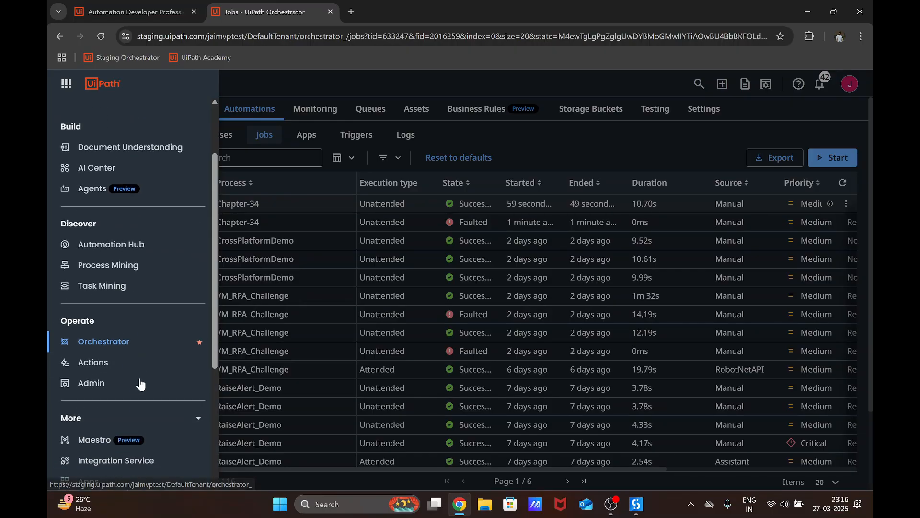
scroll(110, 369, down, 5)
scroll(109, 367, up, 6)
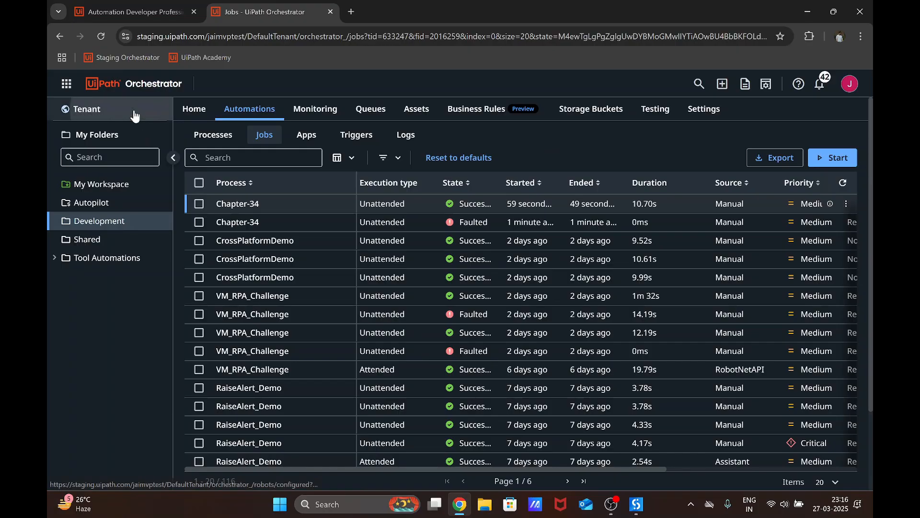
Open the list of solution projects at tenant level
click(134, 112)
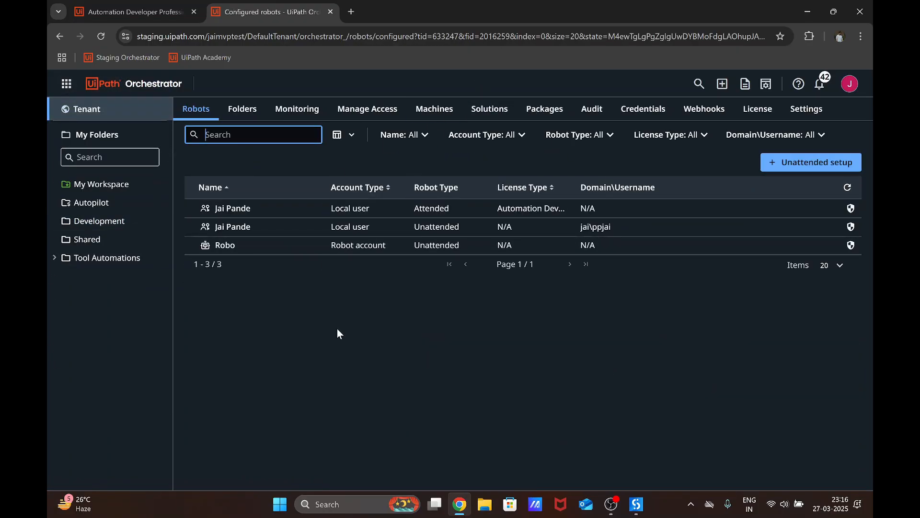
click(486, 110)
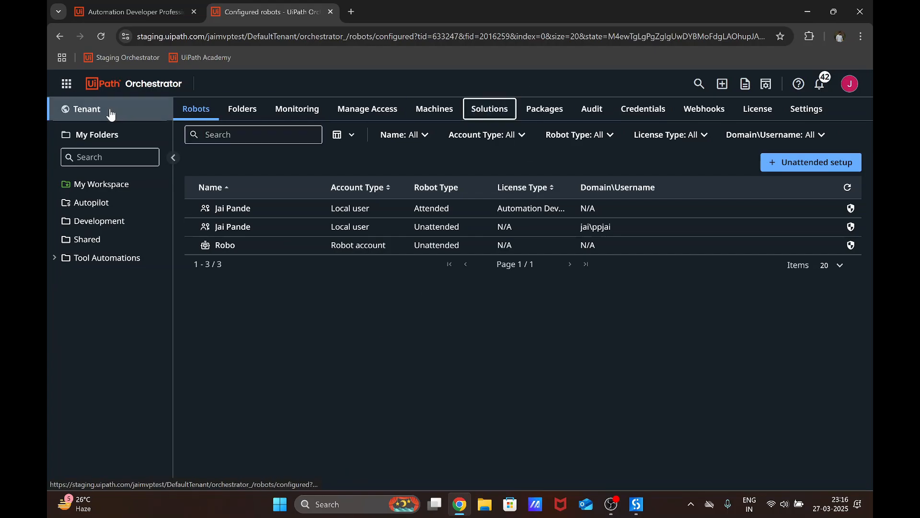
click(477, 114)
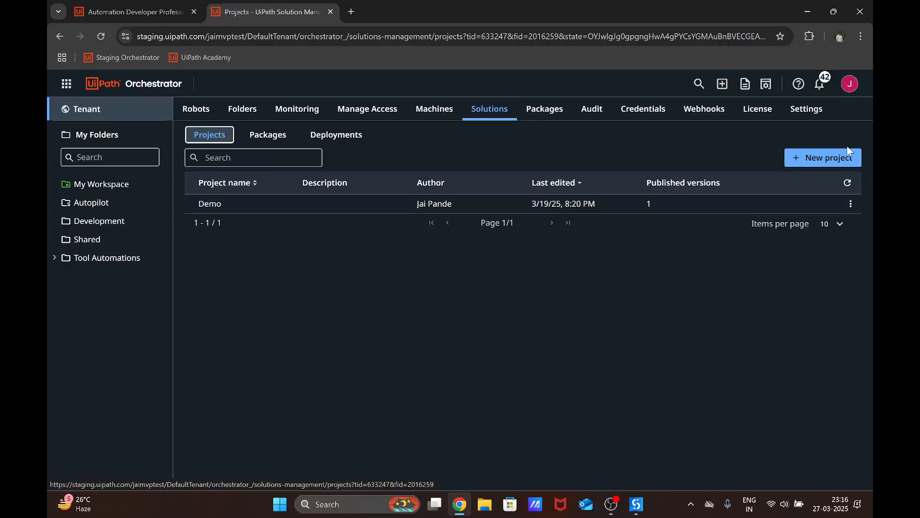
Create a new solution project named "Chapter-34 Migration to PROD"
click(830, 159)
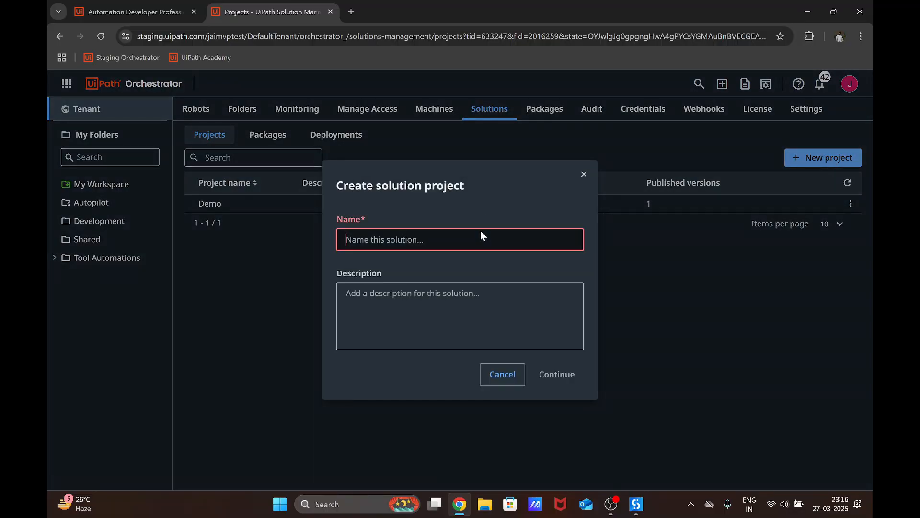
text(Chapter)
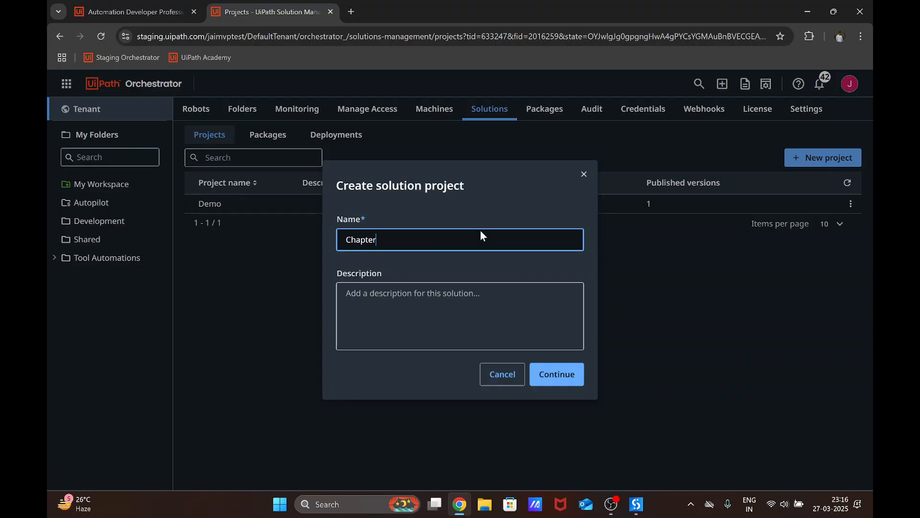
text(-34 Migration to Ph)
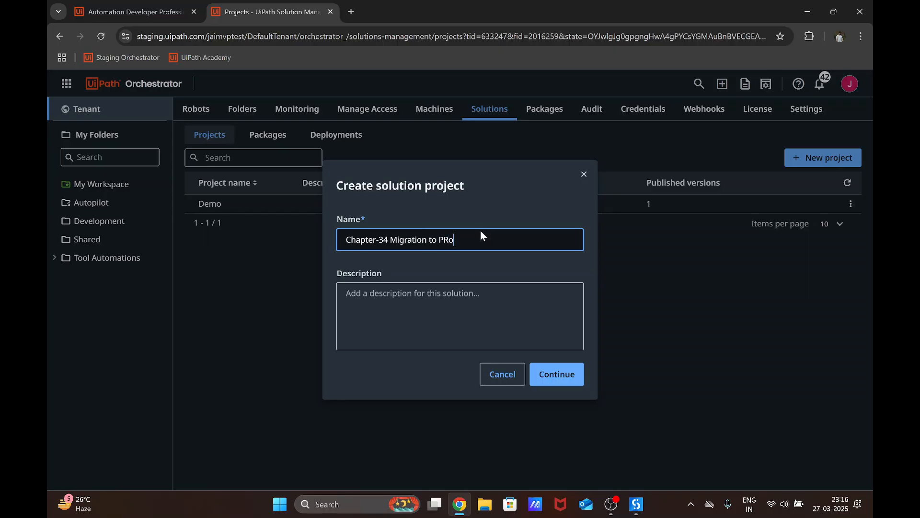
key(BackSpace)
text(Rod)
key(BackSpace)
key(BackSpace)
key(BackSpace)
text(ROD)
click(563, 374)
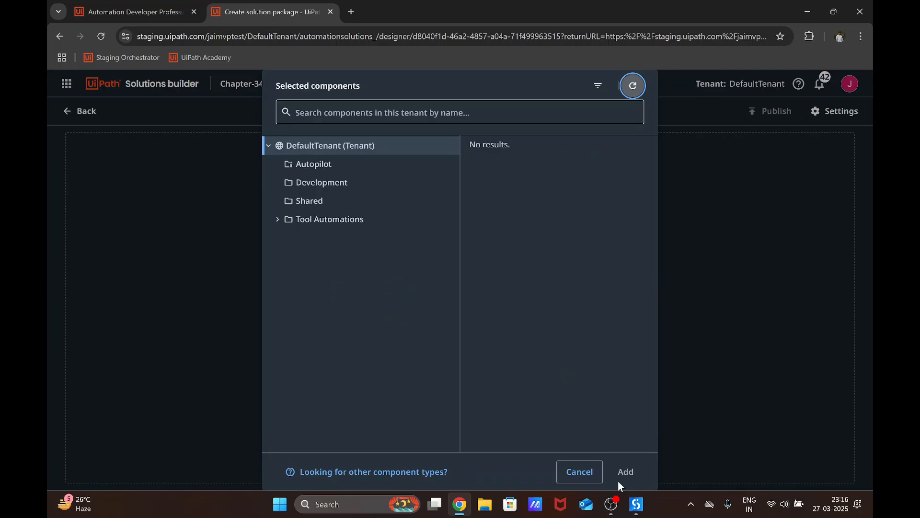
Add the Chapter-34 text asset from the Development folder to the solution project
click(314, 184)
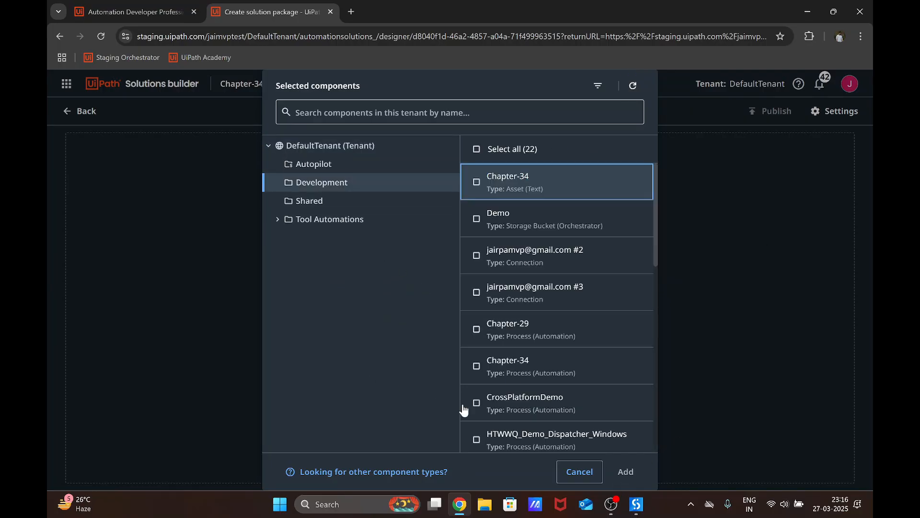
click(487, 186)
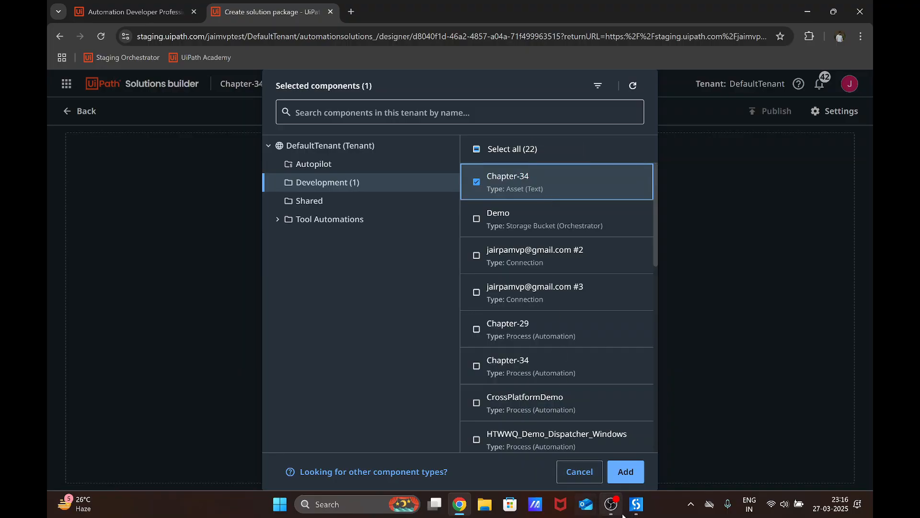
click(626, 472)
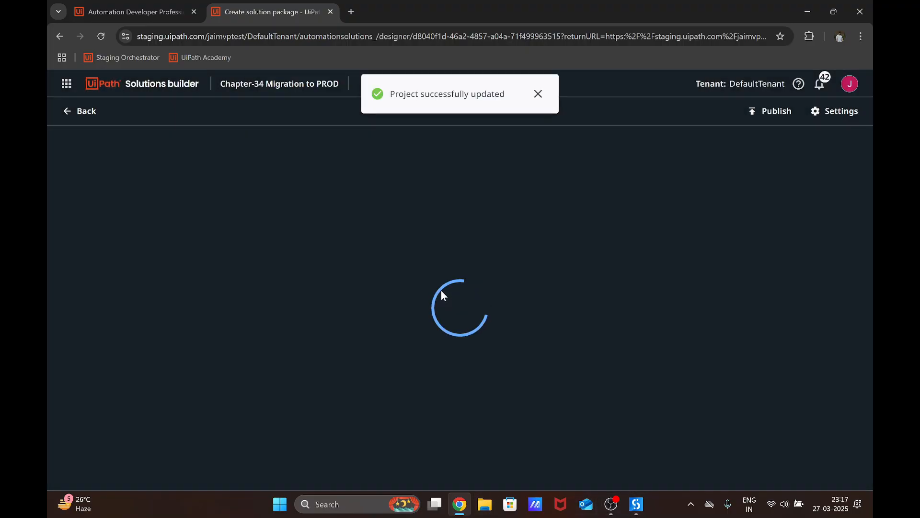
Review the Chapter-34 asset's configuration in the solution, including its global value, labels and key-value properties
click(124, 219)
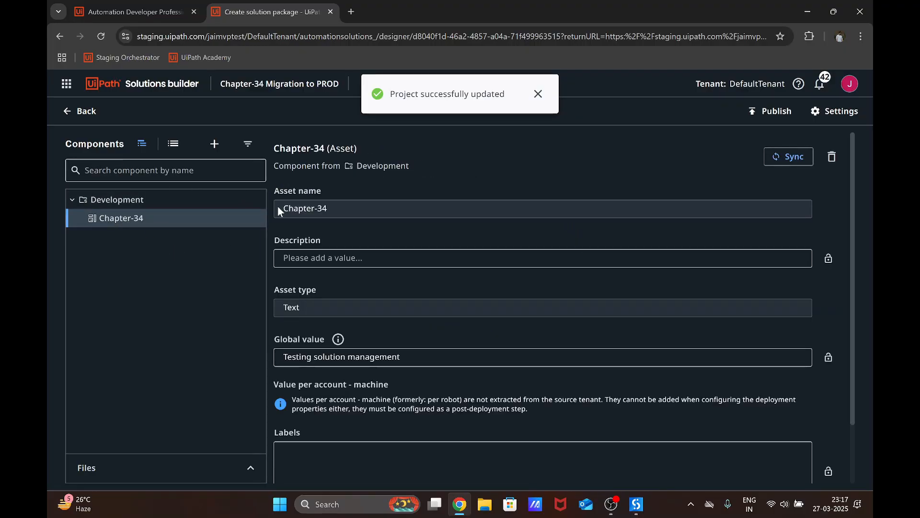
click(358, 208)
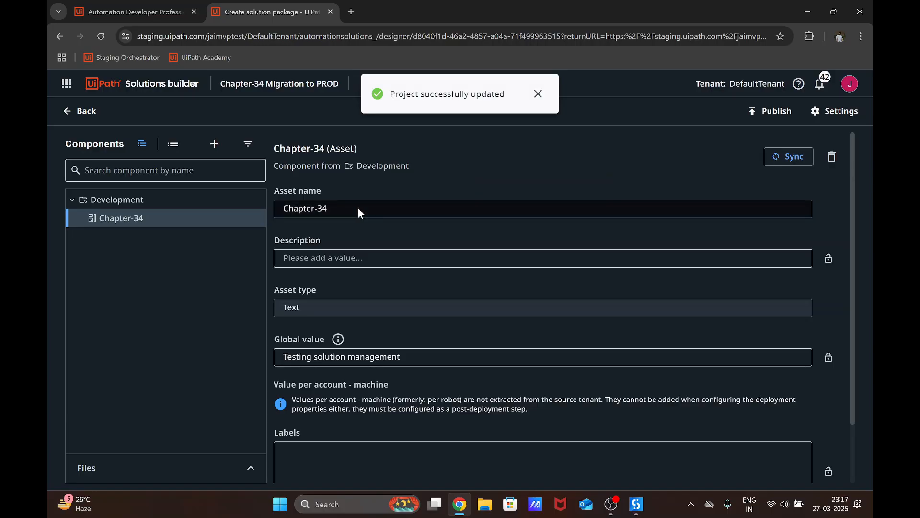
scroll(326, 315, down, 2)
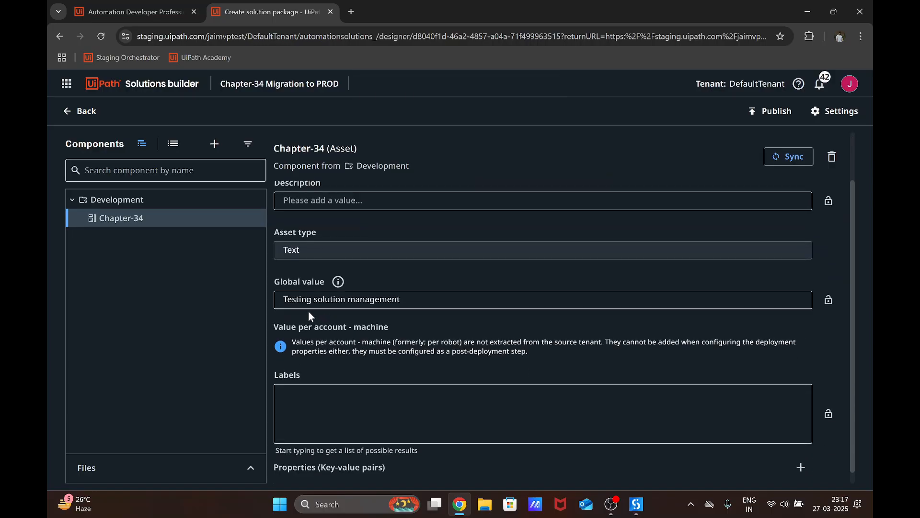
scroll(387, 309, down, 1)
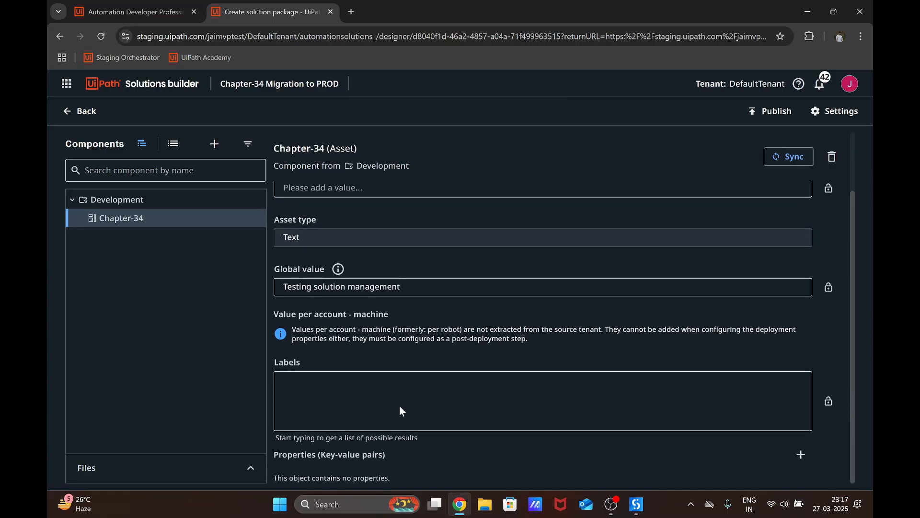
click(120, 204)
click(77, 203)
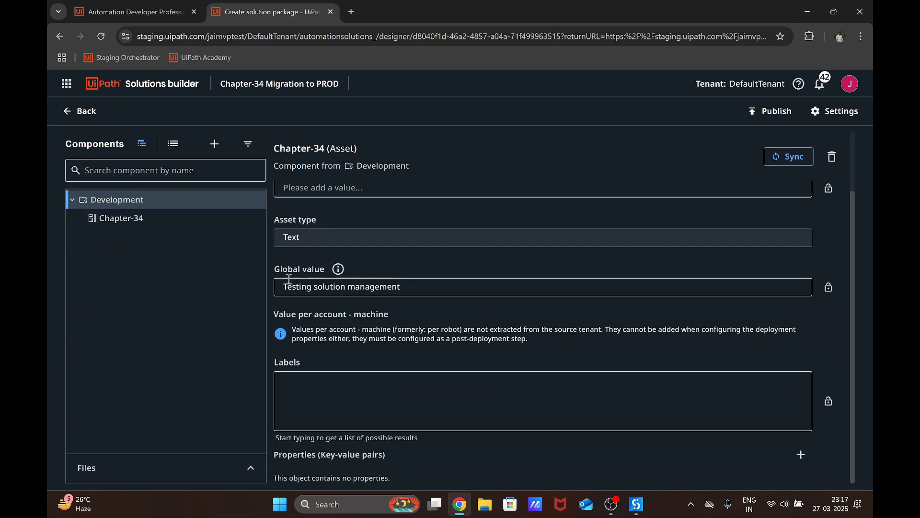
Add the Demo storage bucket, the Chapter-34 process and the Chapter-34 queue from the Development folder to the solution
click(216, 147)
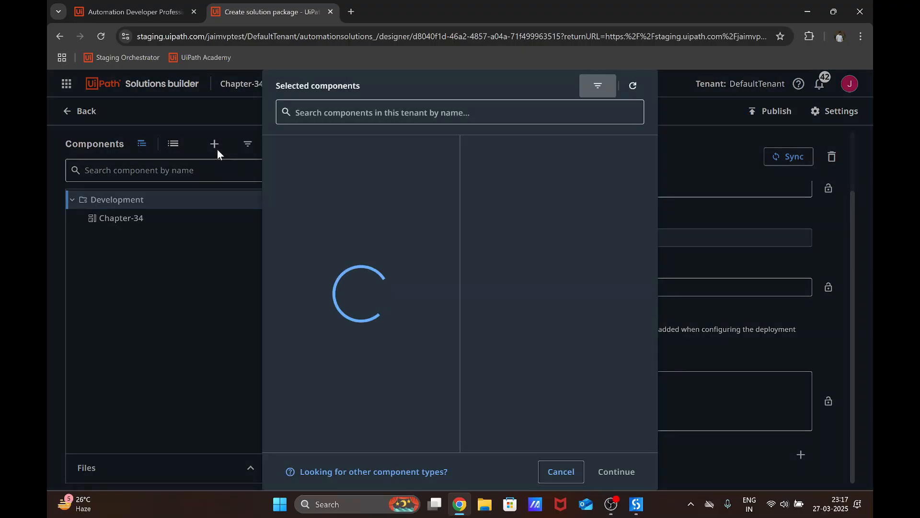
click(294, 183)
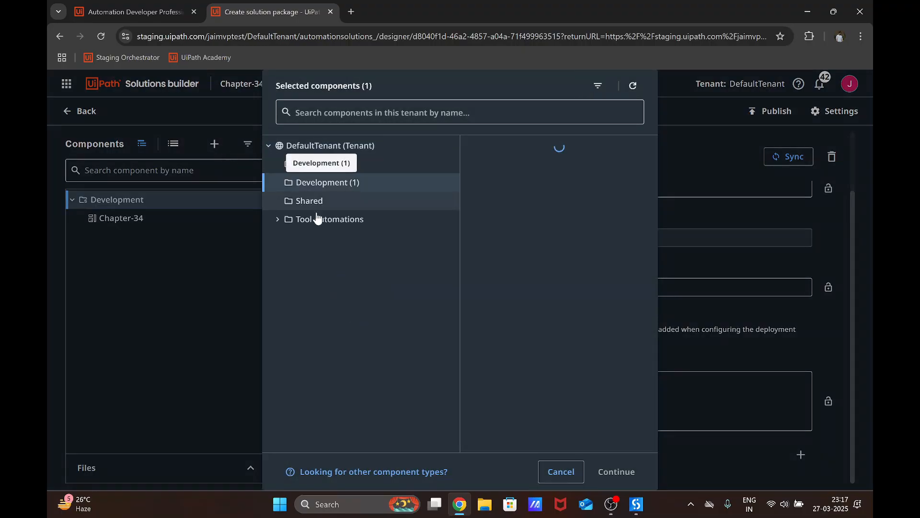
scroll(546, 290, down, 2)
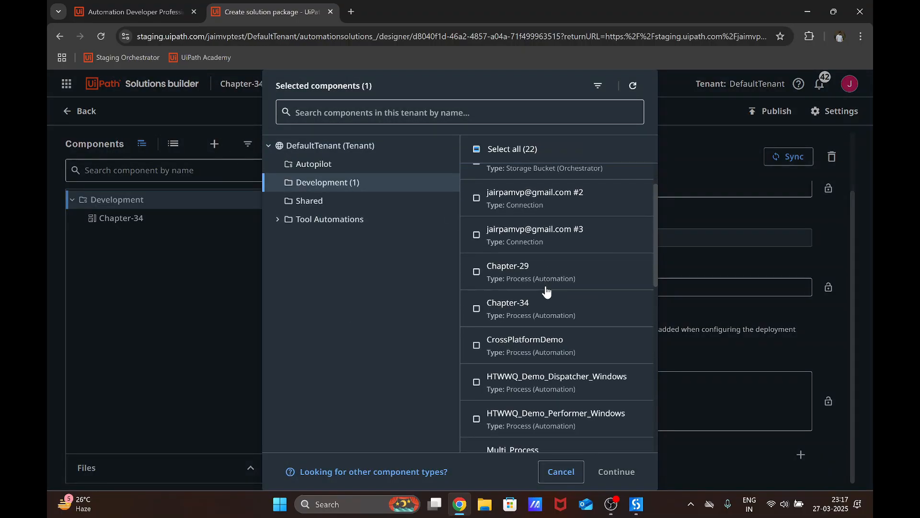
scroll(621, 346, up, 2)
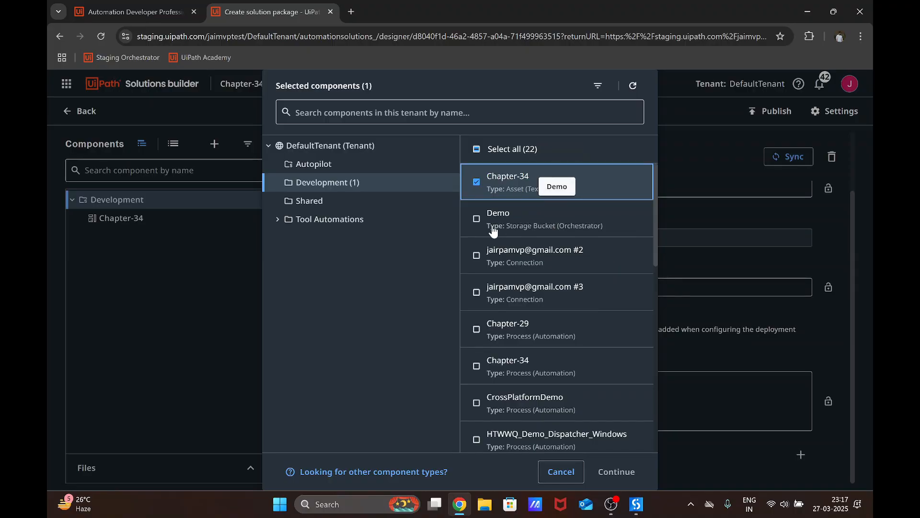
click(477, 221)
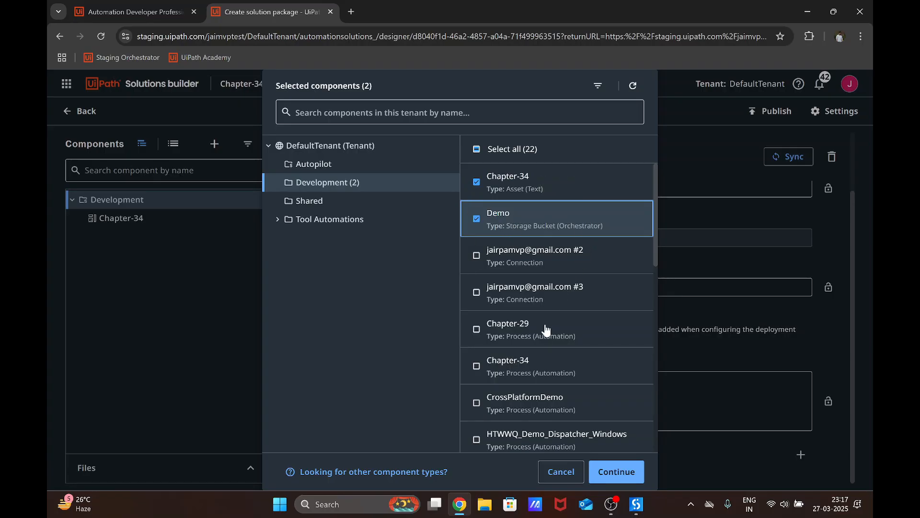
click(478, 370)
scroll(479, 372, down, 3)
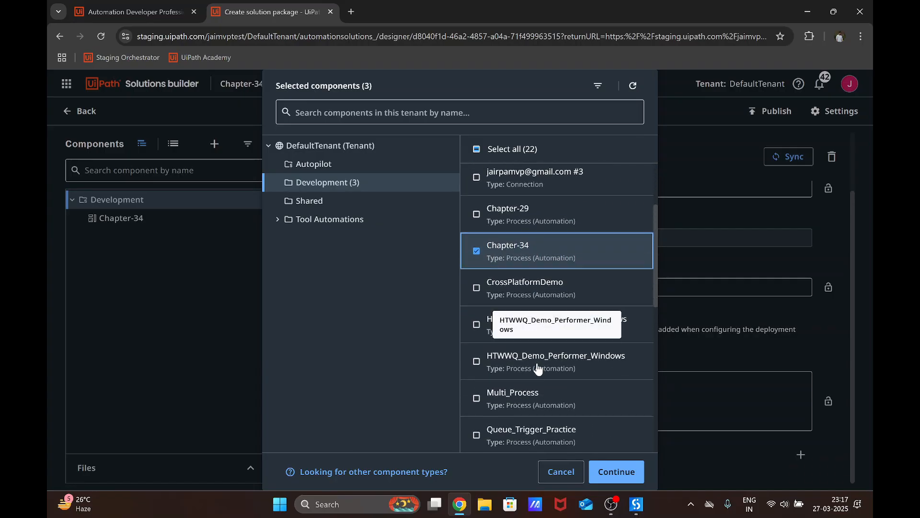
scroll(551, 338, down, 5)
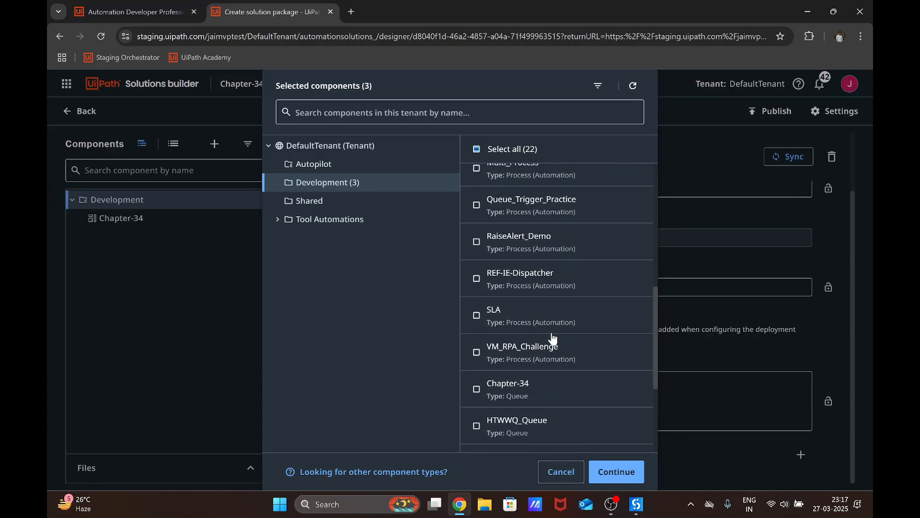
scroll(552, 338, down, 2)
click(485, 334)
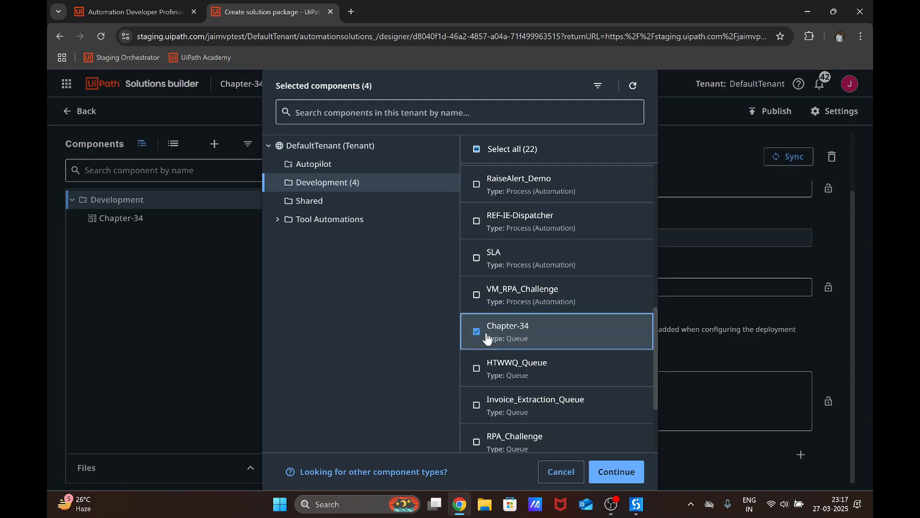
click(615, 473)
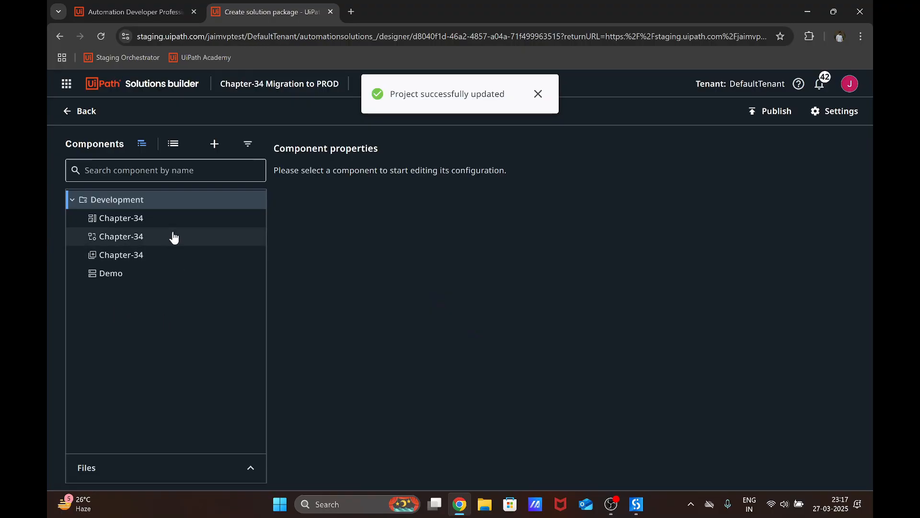
Review the properties of the queue, process, asset and Demo bucket components, and inspect the bucket's sync options without syncing
click(109, 279)
click(158, 262)
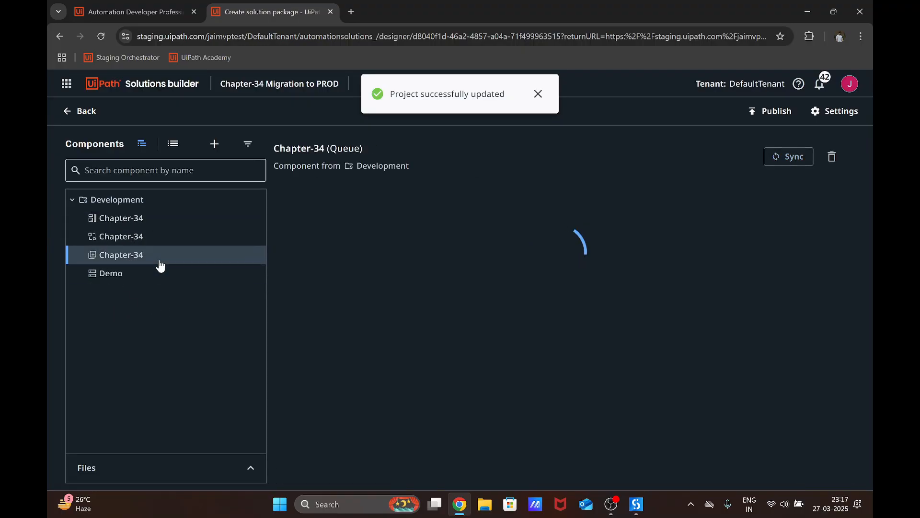
click(190, 238)
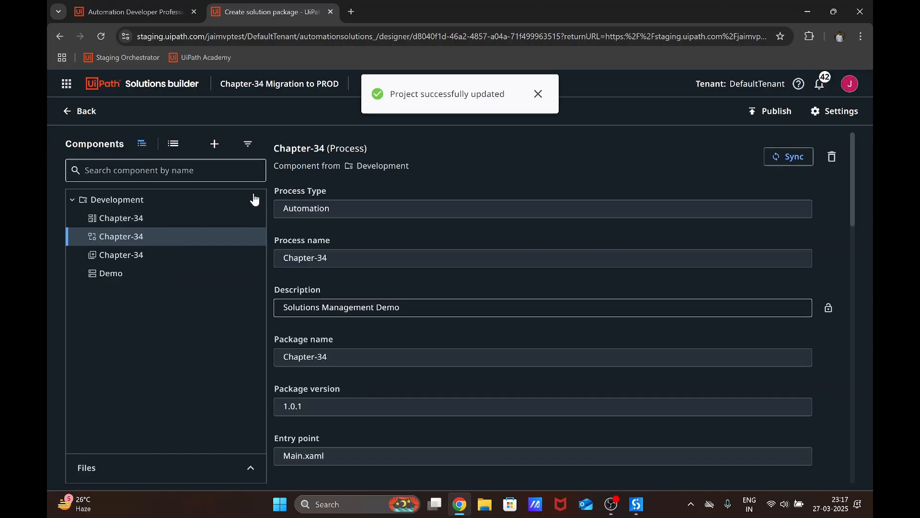
click(173, 218)
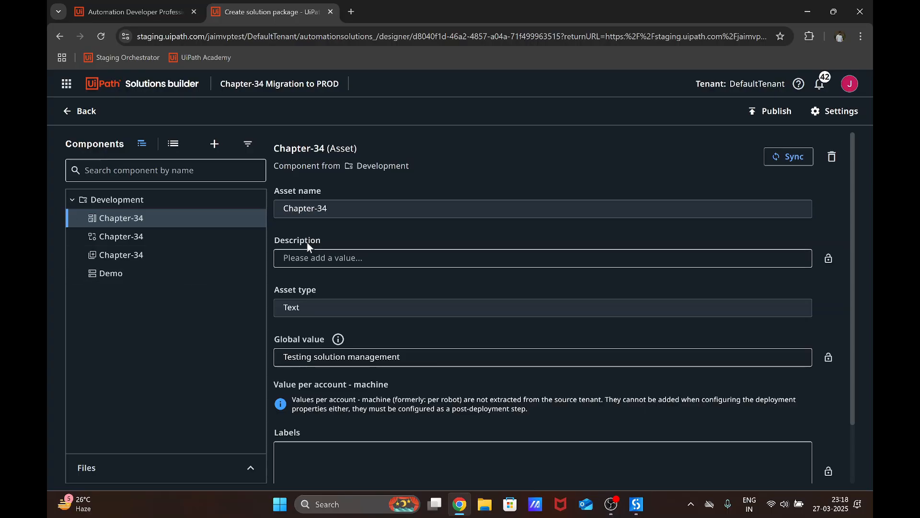
scroll(421, 323, down, 2)
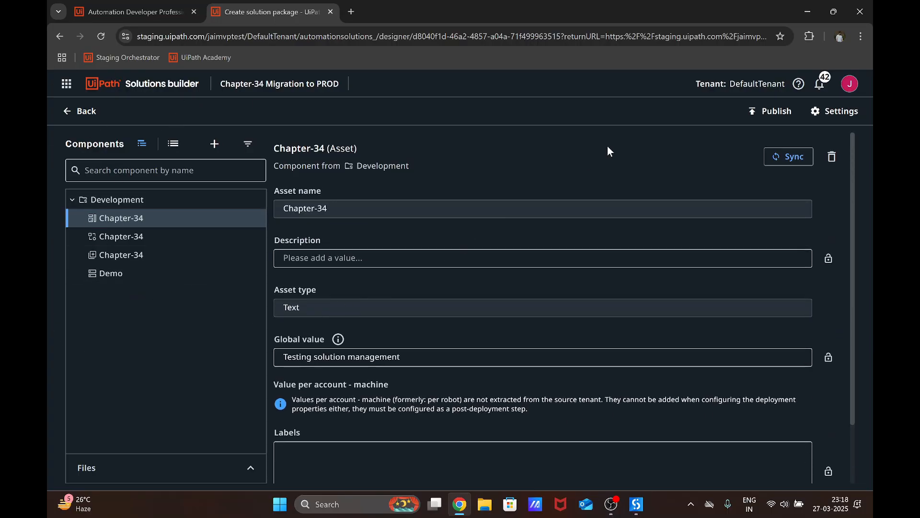
scroll(372, 307, down, 2)
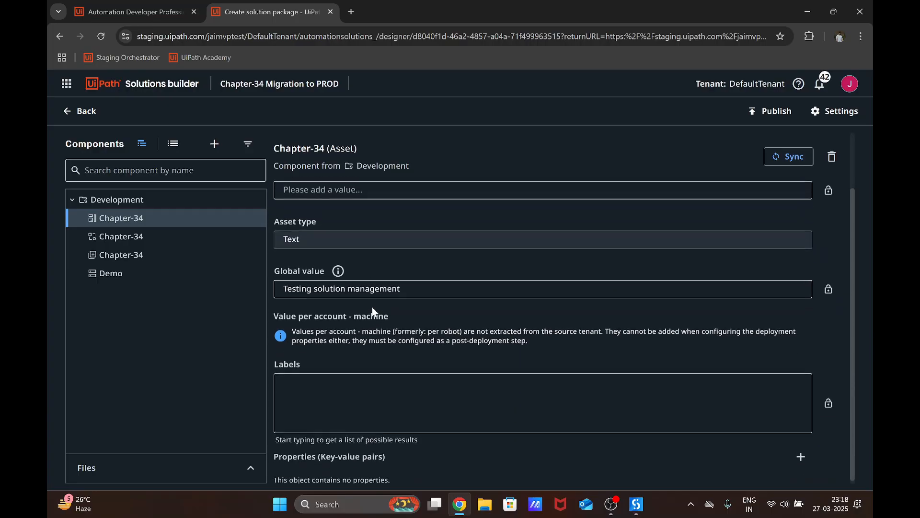
click(141, 274)
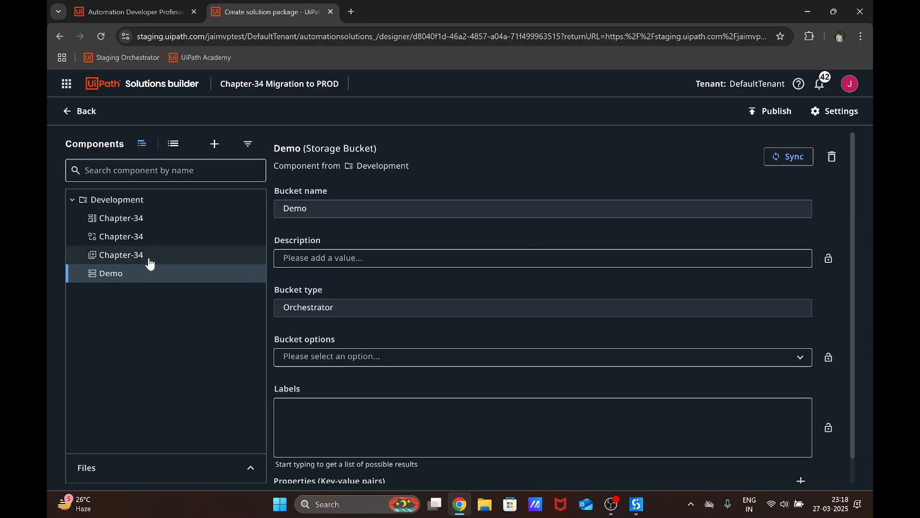
click(781, 159)
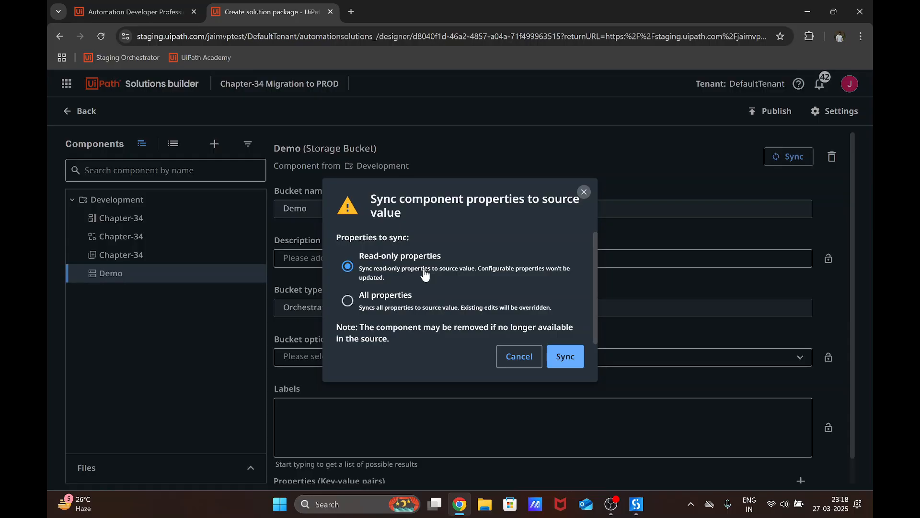
click(583, 192)
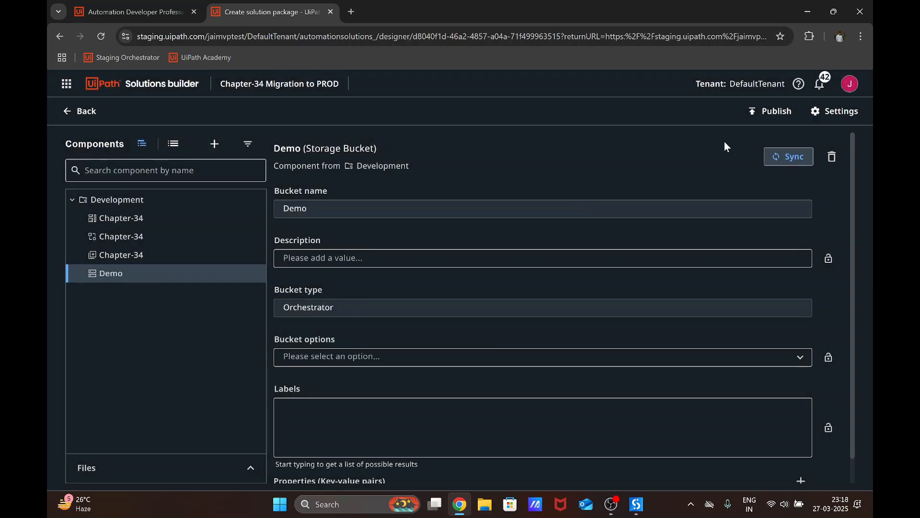
Publish the solution package "Chapter-34 Migration to PROD" as version 1.0.0 with root folder Development, and go to the solution packages
click(778, 113)
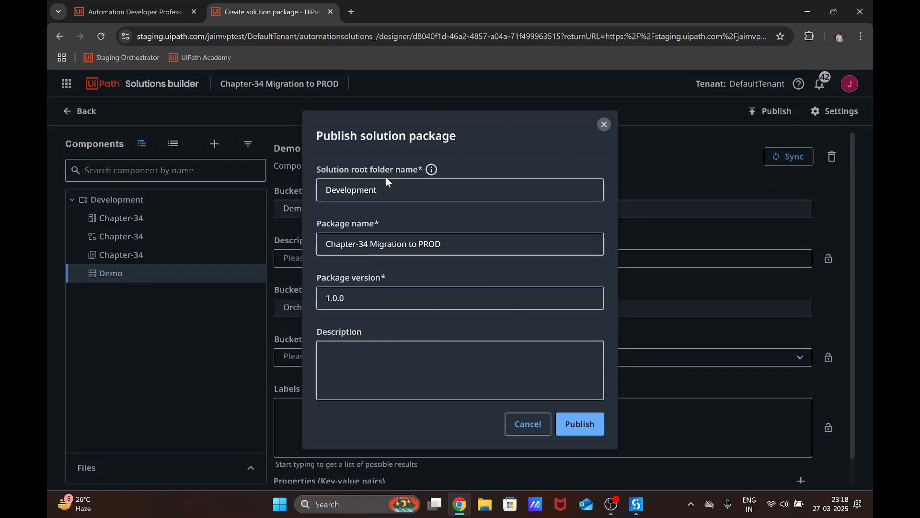
click(418, 190)
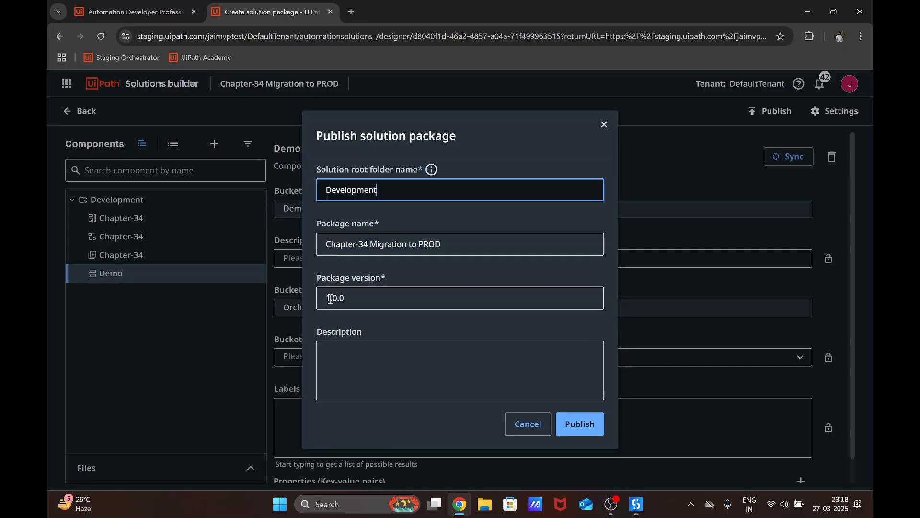
click(578, 432)
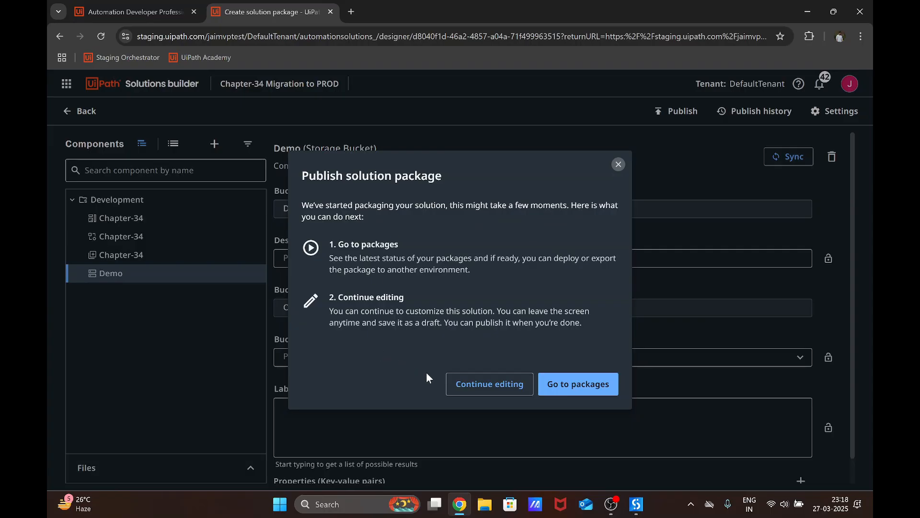
click(573, 393)
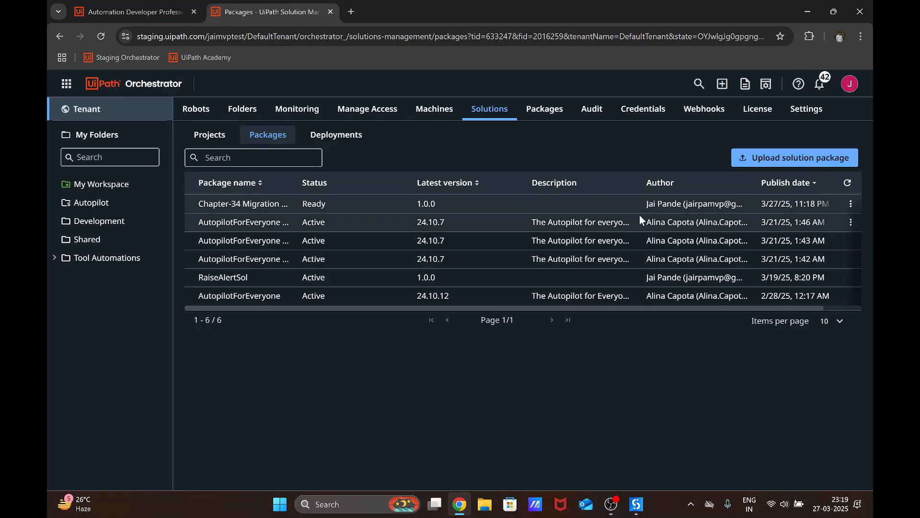
View the version list of the Chapter-34 Migration to PROD package and return to the packages list
click(852, 205)
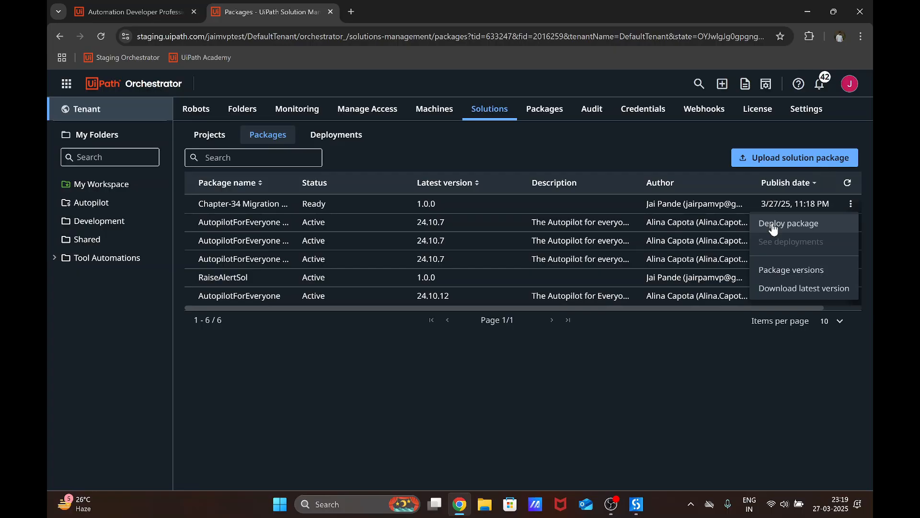
click(777, 270)
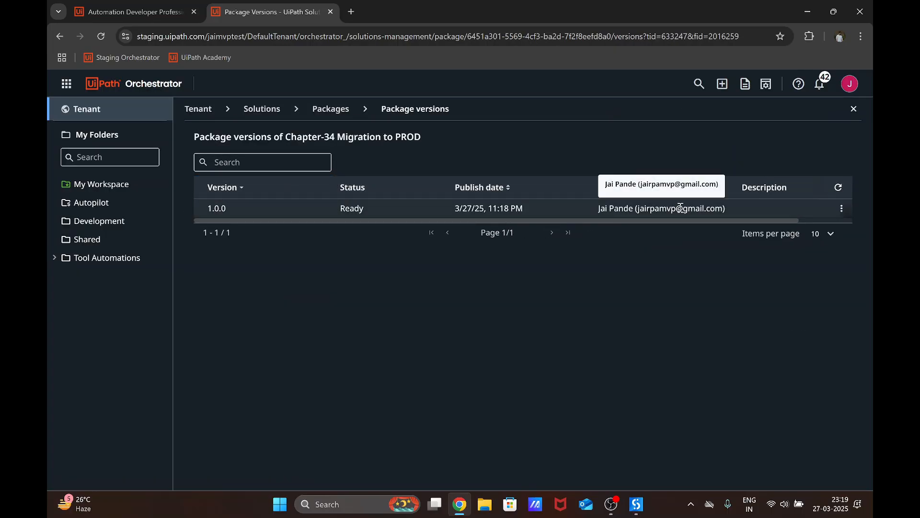
click(328, 112)
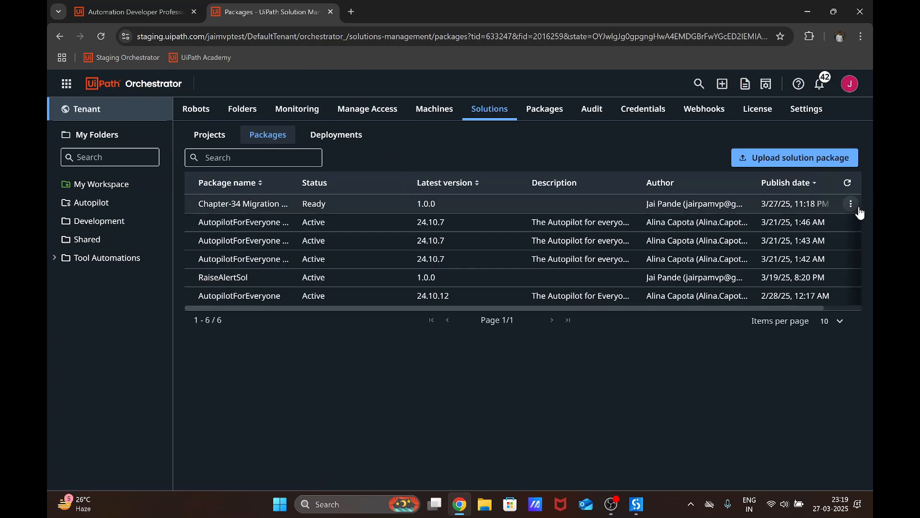
Download the latest version of the Chapter-34 Migration to PROD solution package
click(851, 204)
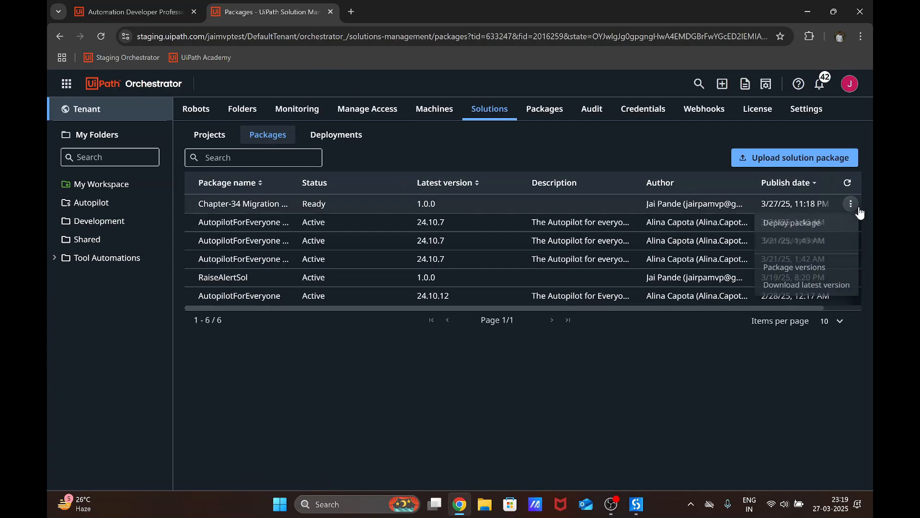
click(794, 289)
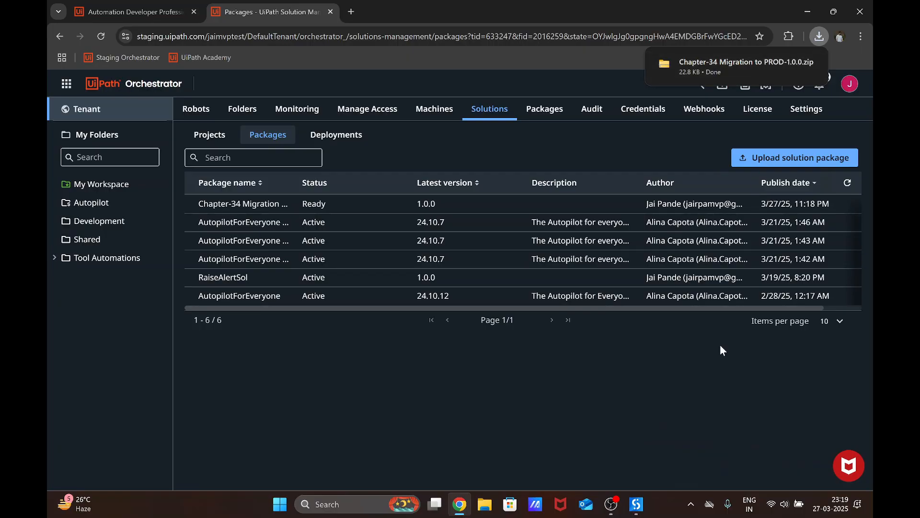
mouse_move(694, 72)
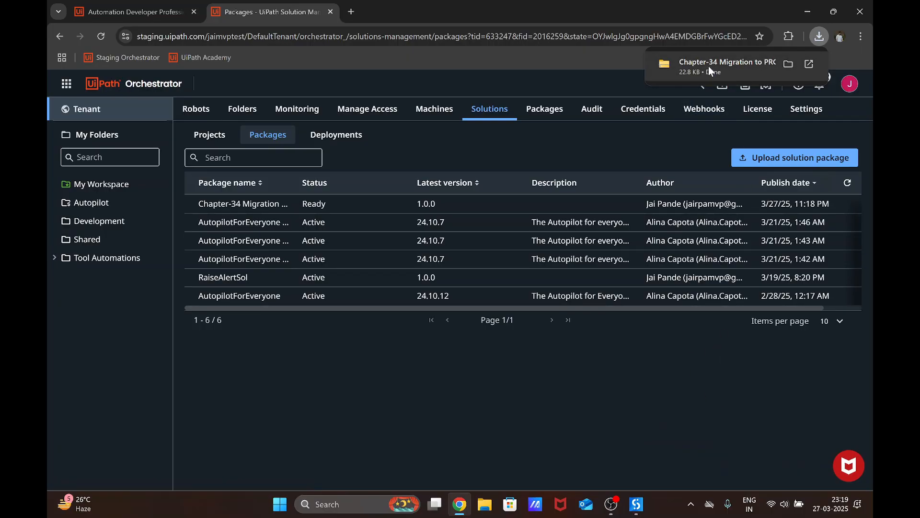
Examine the contents of the downloaded Chapter-34 Migration to PROD-1.0.0 archive, including its files and configurations folders, and close the file window
click(788, 65)
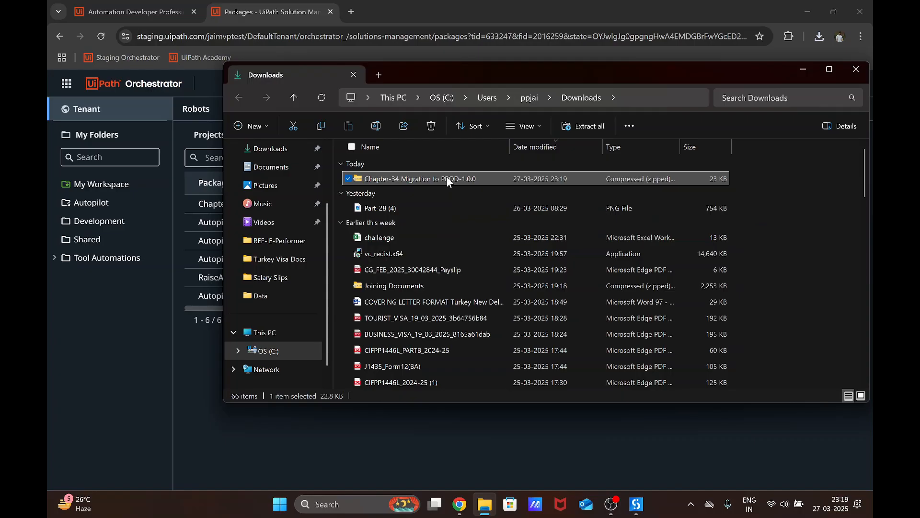
double_click(447, 177)
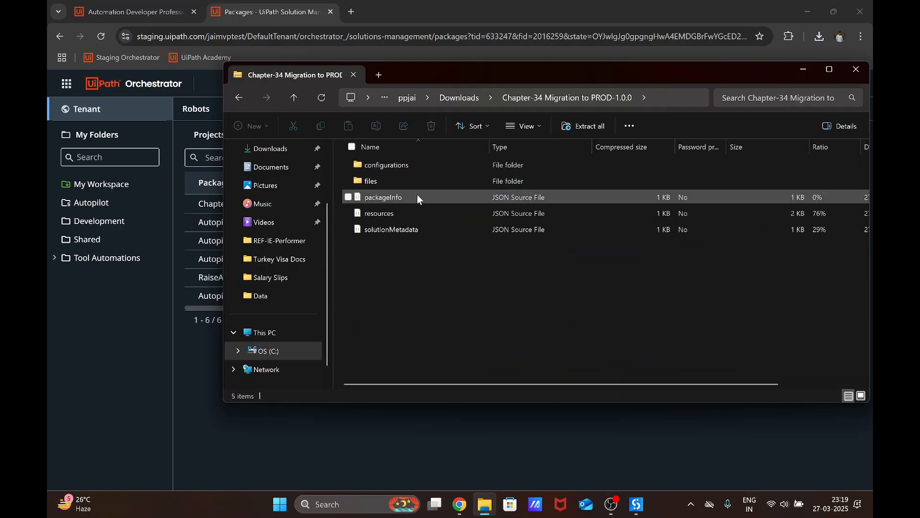
double_click(369, 180)
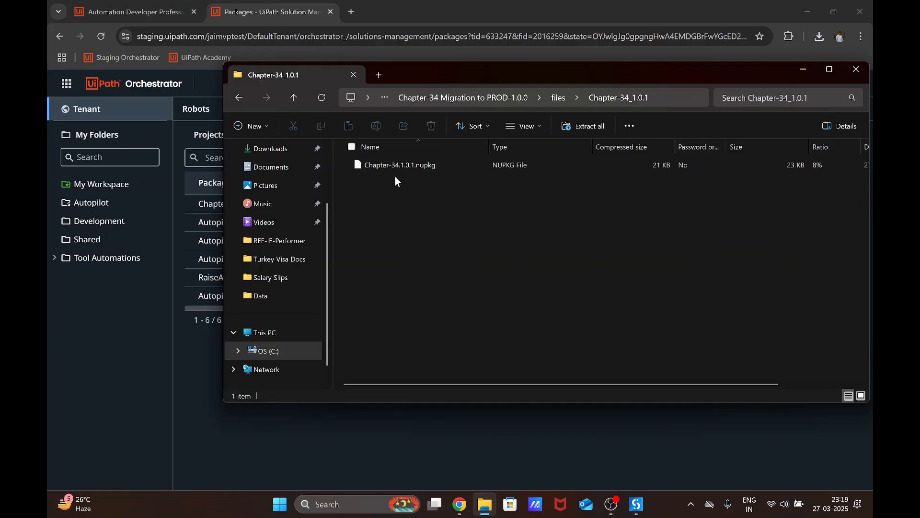
click(239, 98)
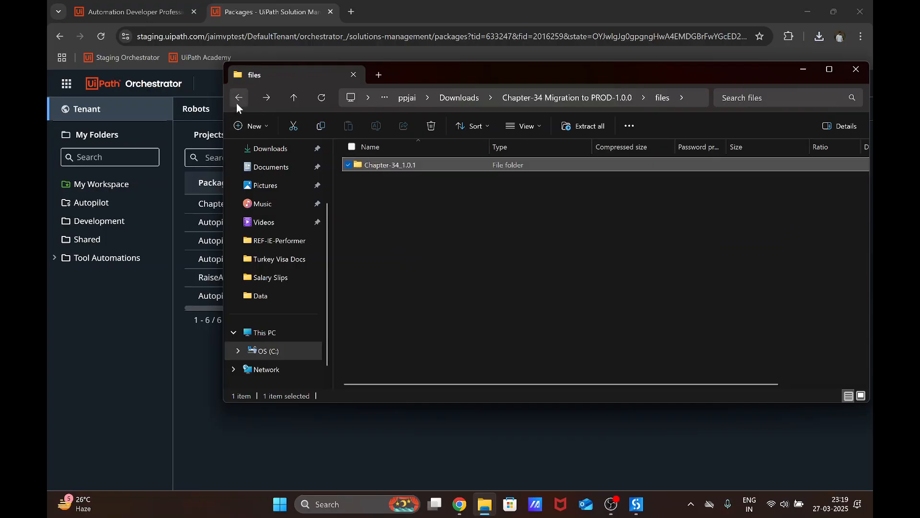
click(239, 97)
double_click(416, 165)
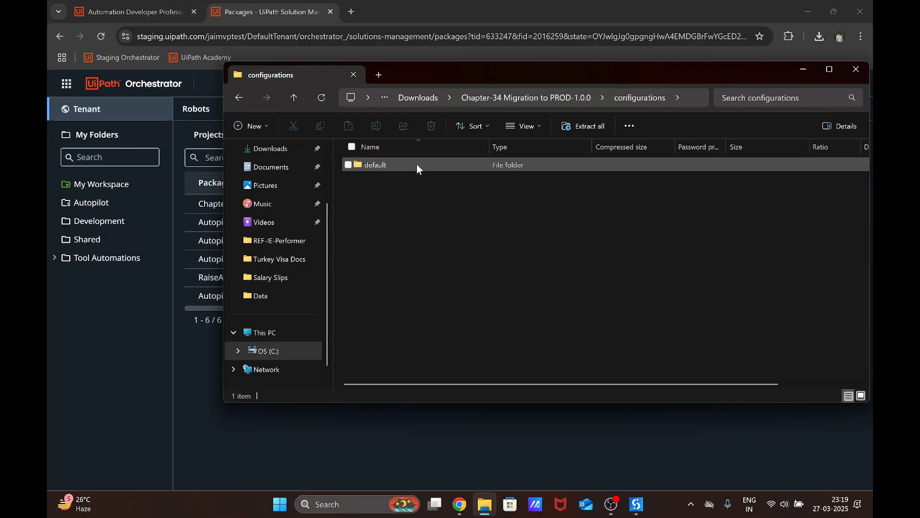
double_click(402, 166)
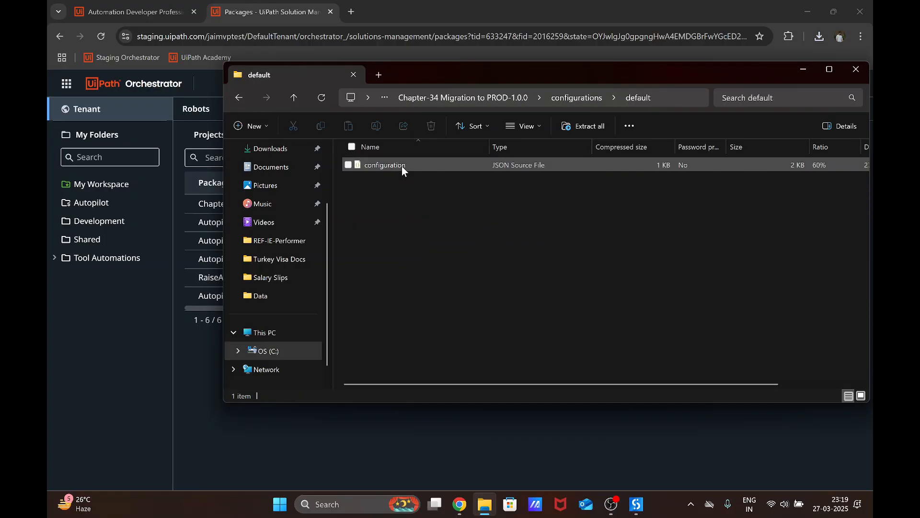
click(245, 100)
click(244, 100)
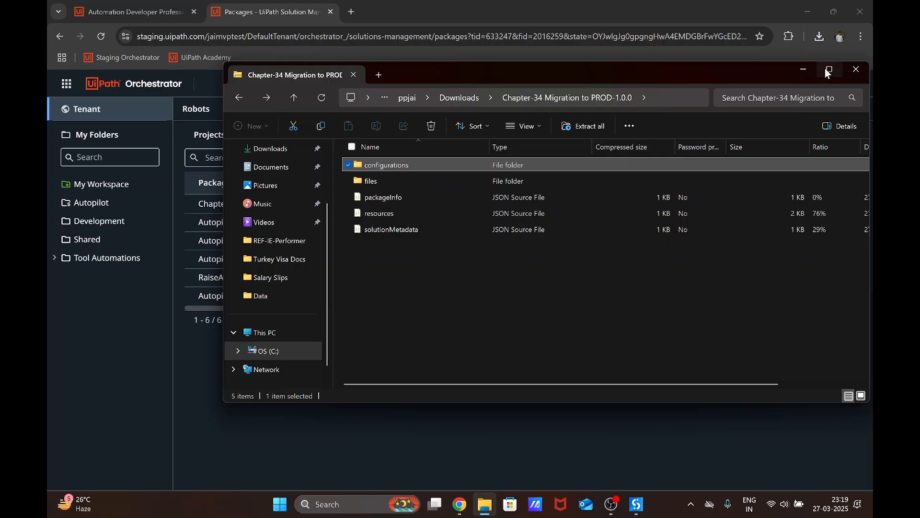
click(857, 70)
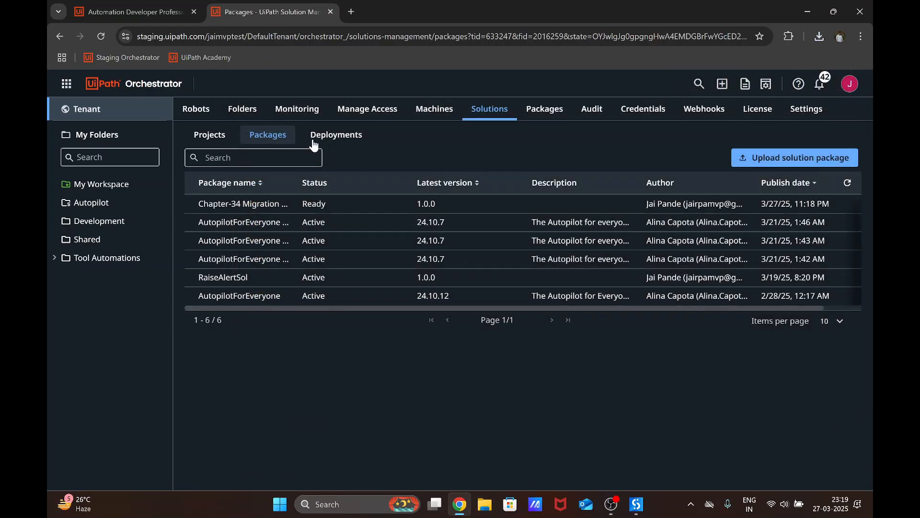
Open cloud.uipath.com in a separate browser tab and go to its Orchestrator
click(351, 11)
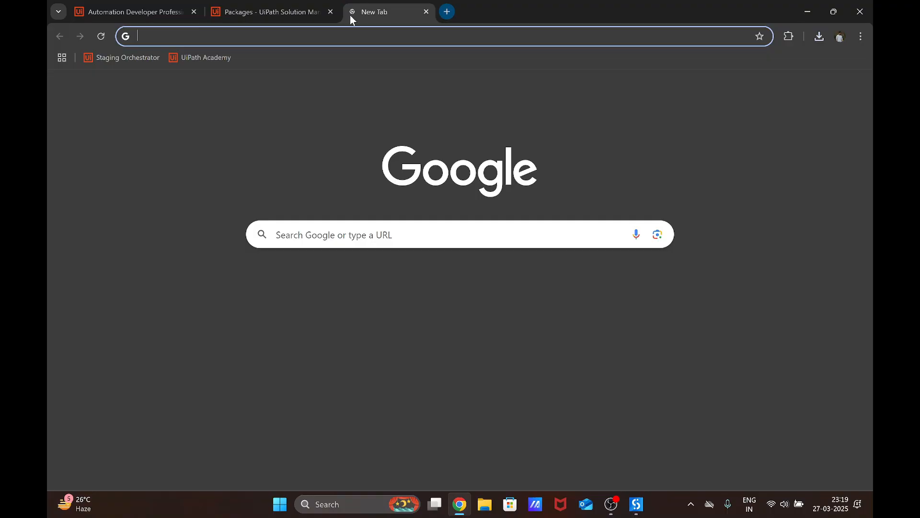
click(361, 42)
click(269, 12)
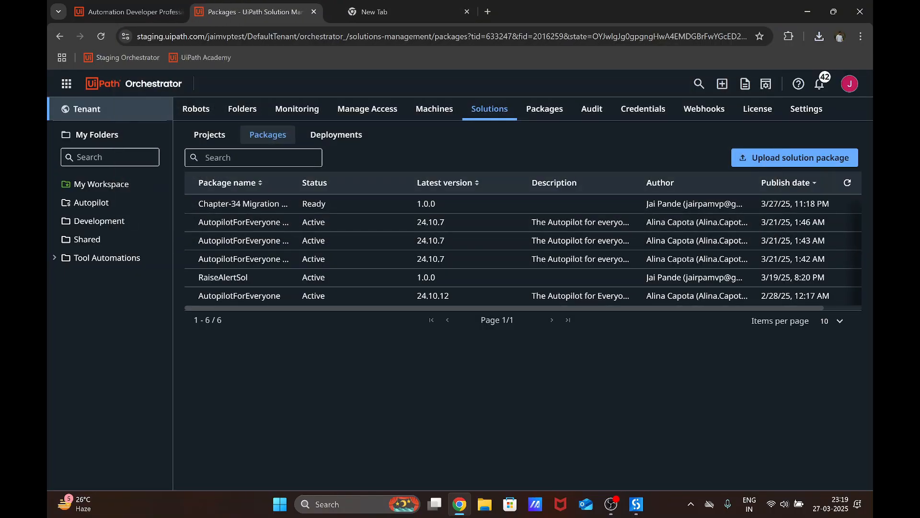
click(374, 12)
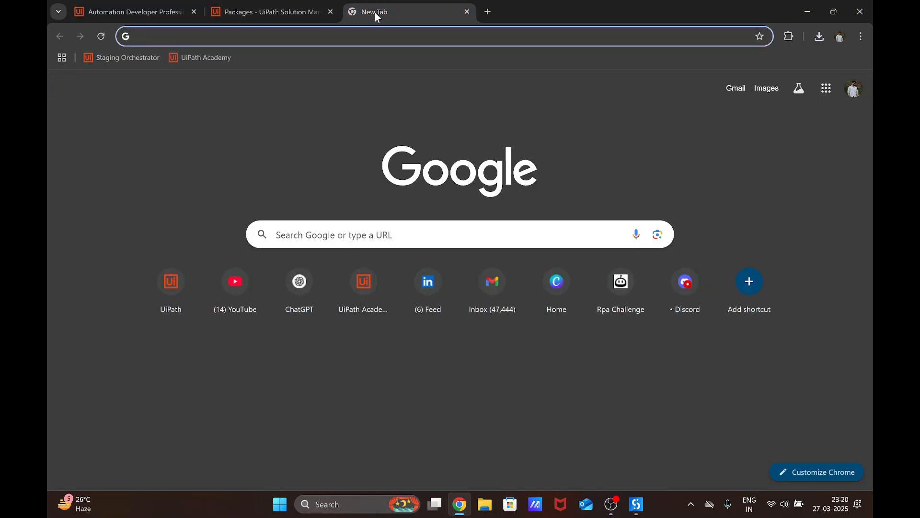
click(312, 14)
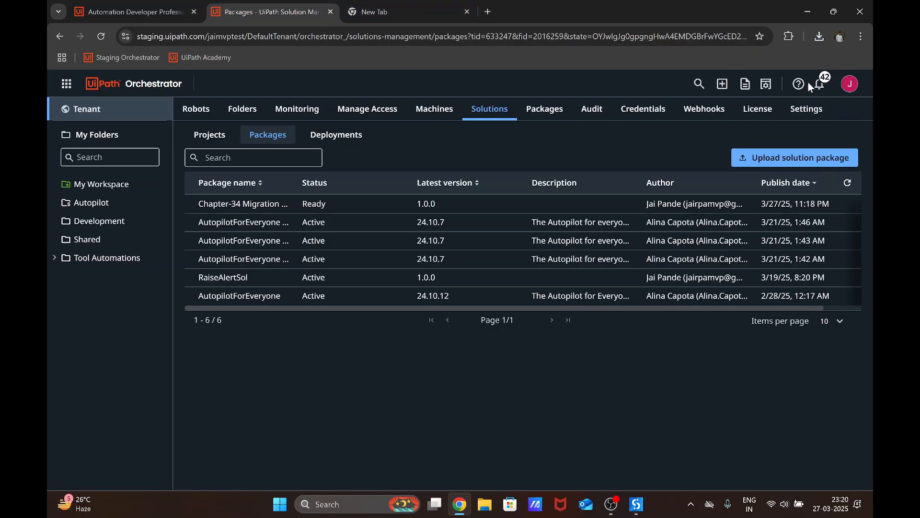
click(393, 14)
click(385, 36)
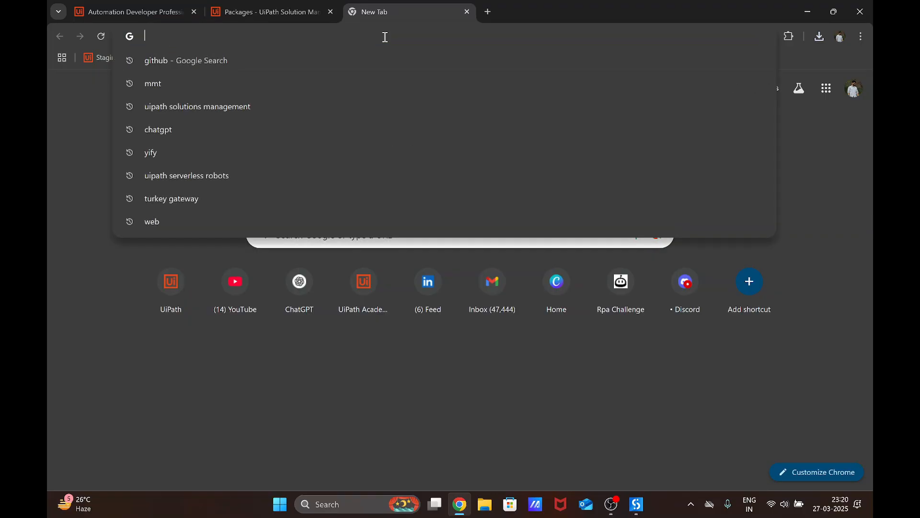
text(cloud.uipath.com)
key(Return)
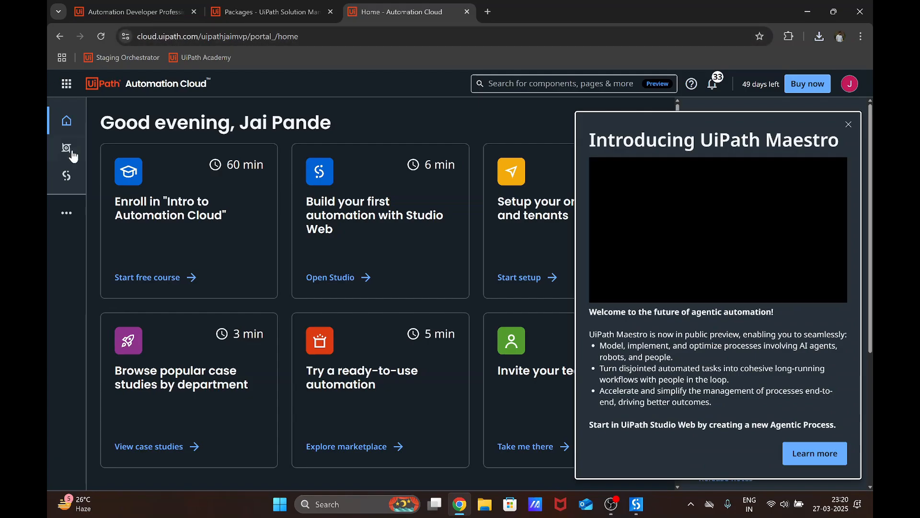
click(63, 151)
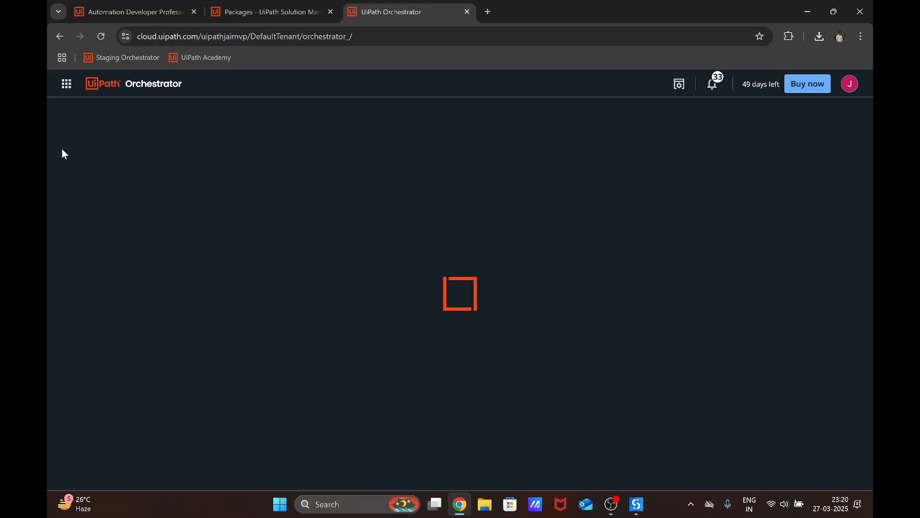
click(269, 4)
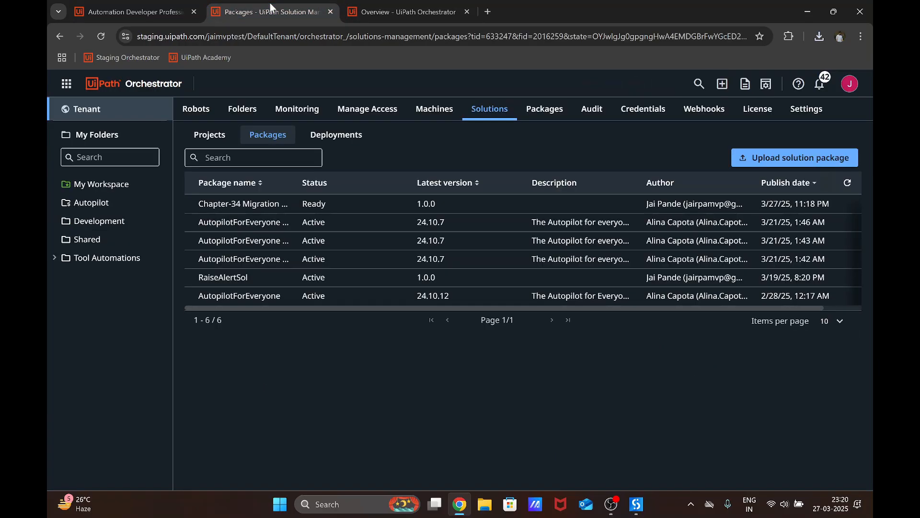
click(391, 12)
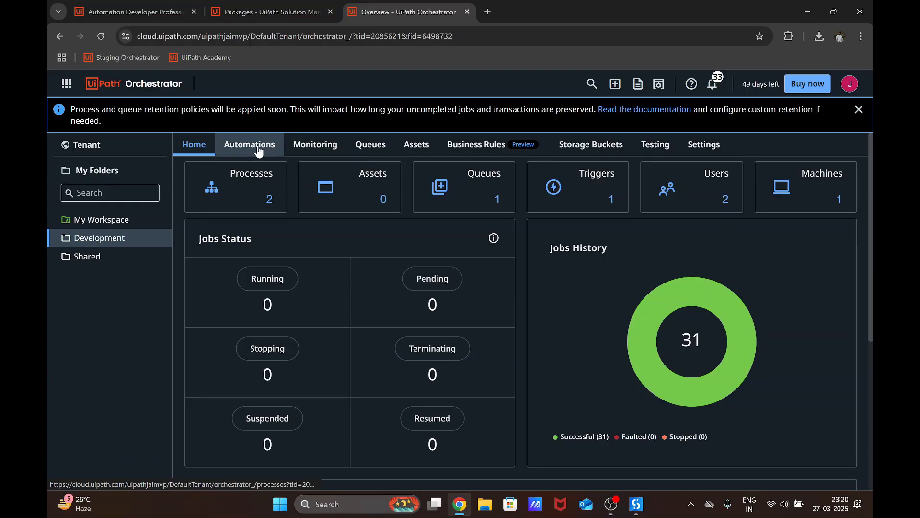
Check which queues and processes exist in the Development folder of the target Orchestrator
click(370, 146)
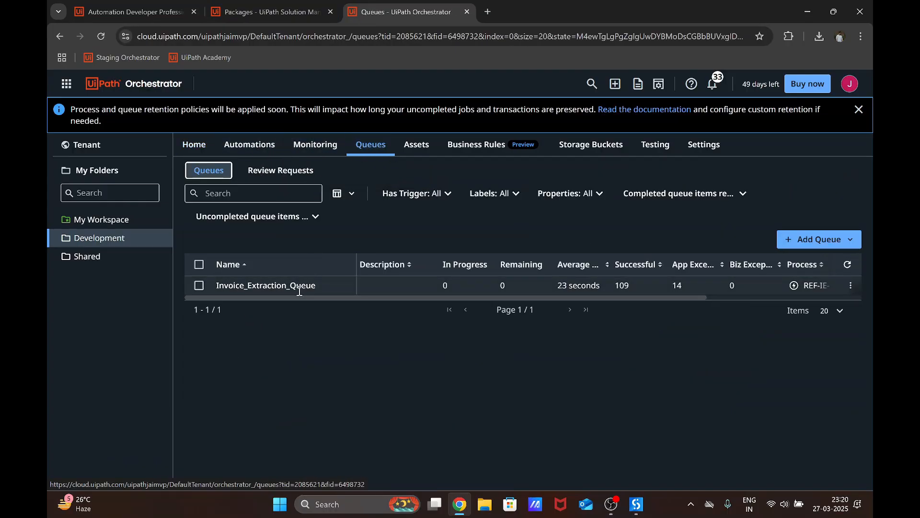
click(256, 151)
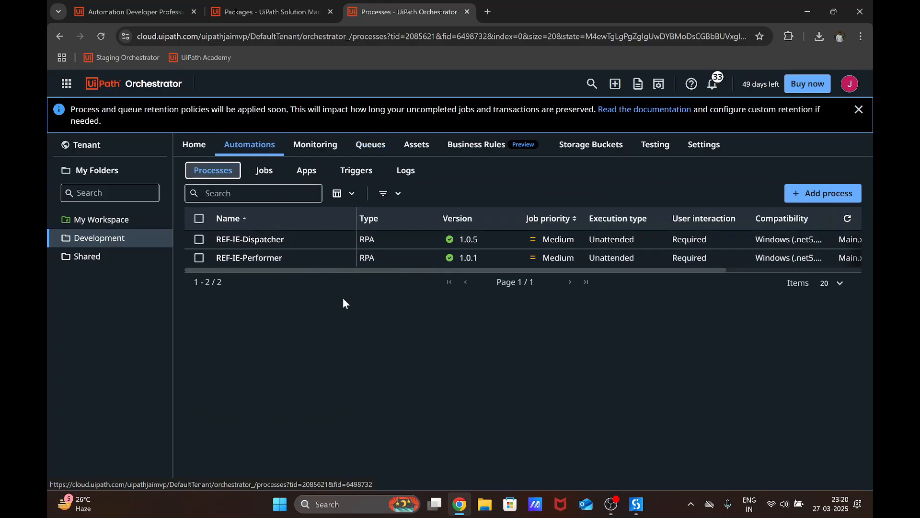
Upload Chapter-34 Migration to PROD-1.0.0.zip to the tenant's solution packages and refresh the package list
click(113, 151)
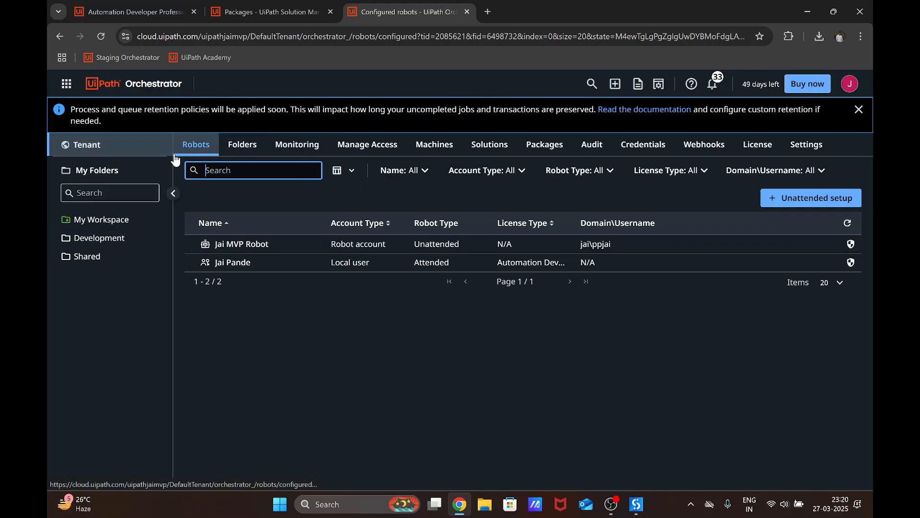
click(494, 148)
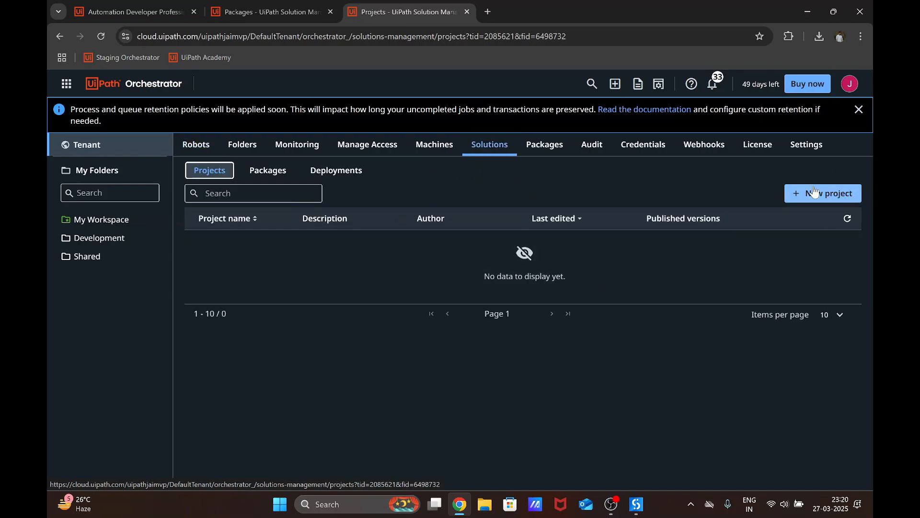
click(273, 173)
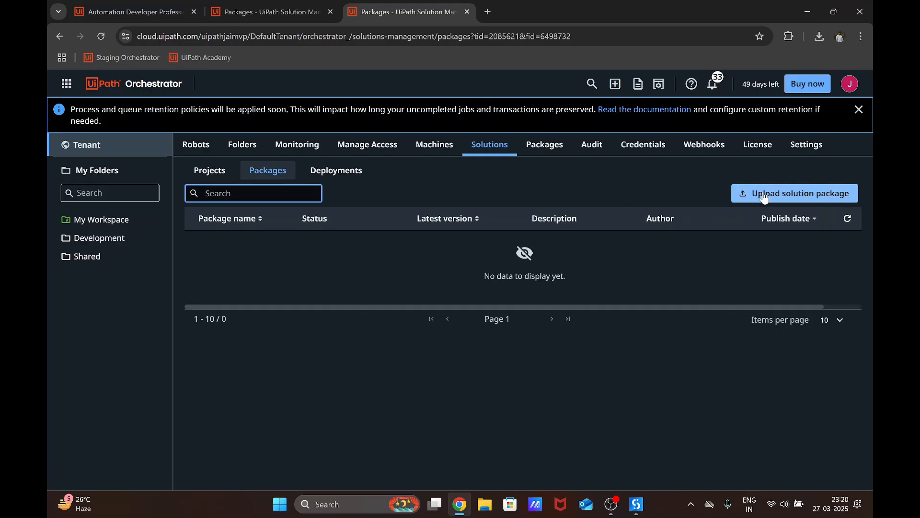
click(763, 201)
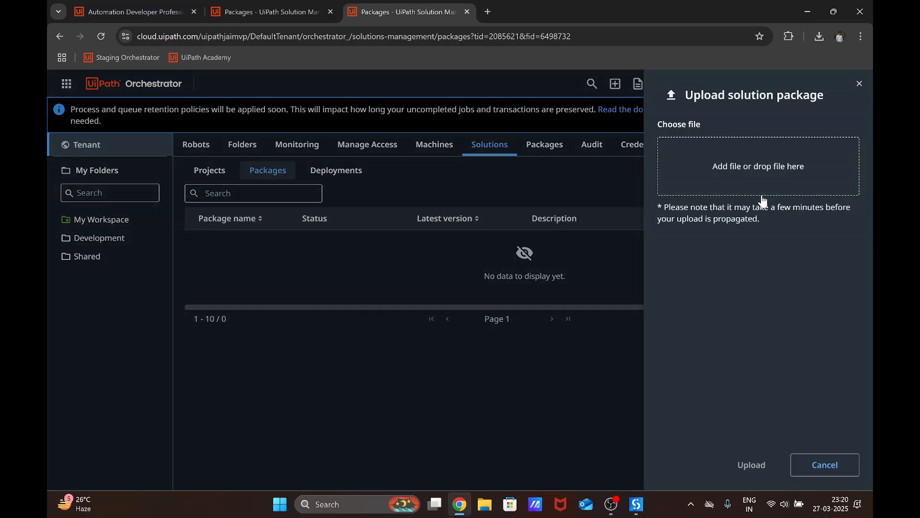
click(734, 194)
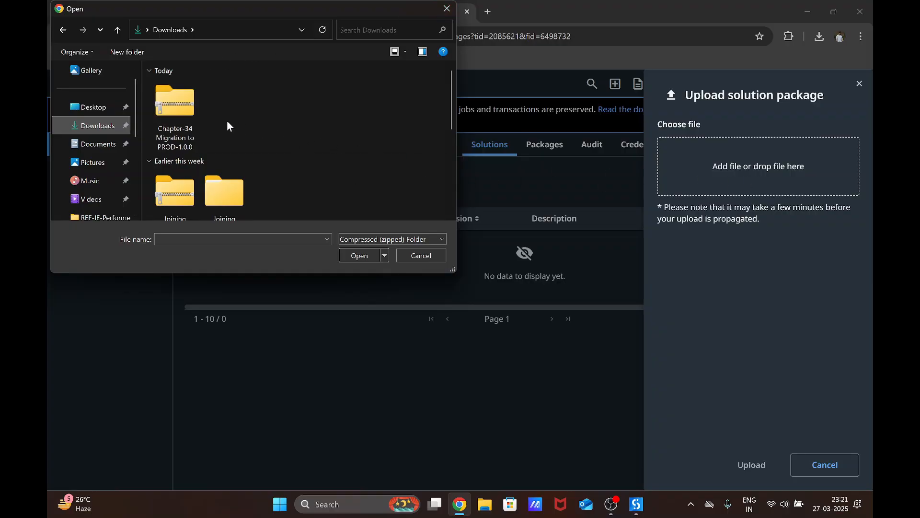
click(181, 116)
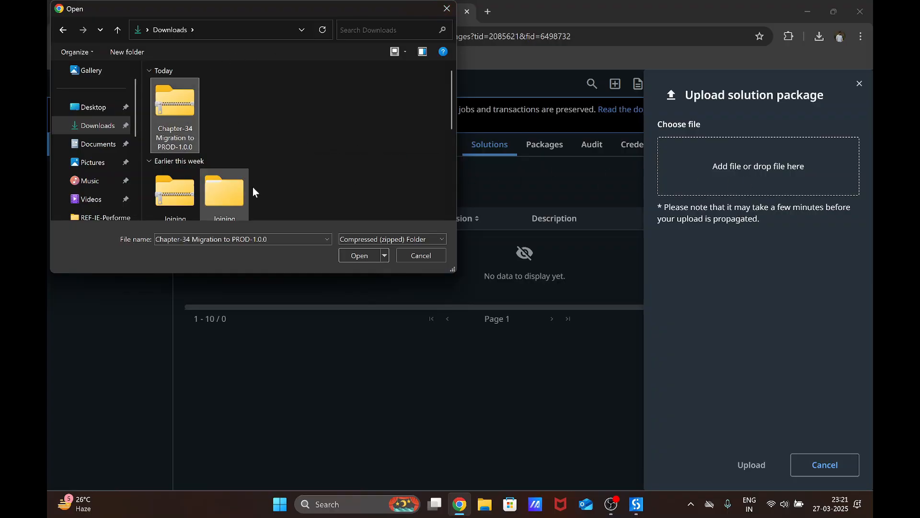
click(360, 256)
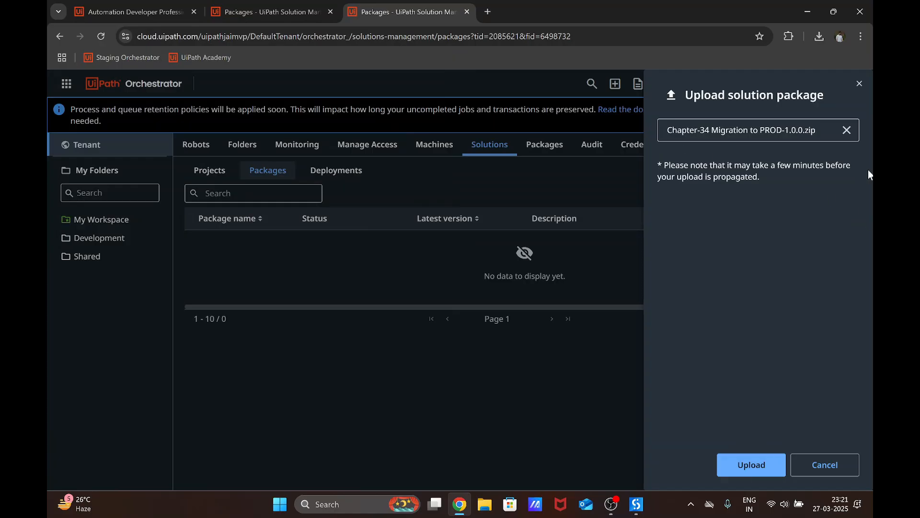
click(767, 464)
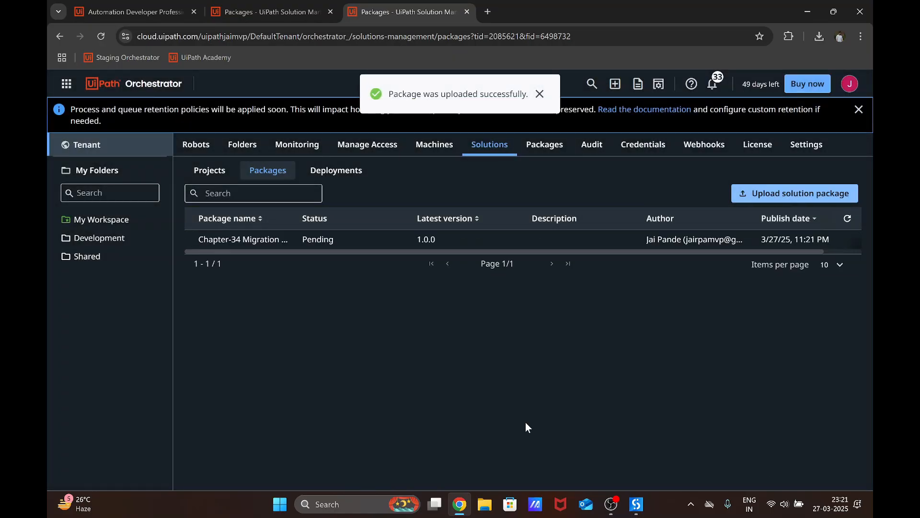
click(849, 219)
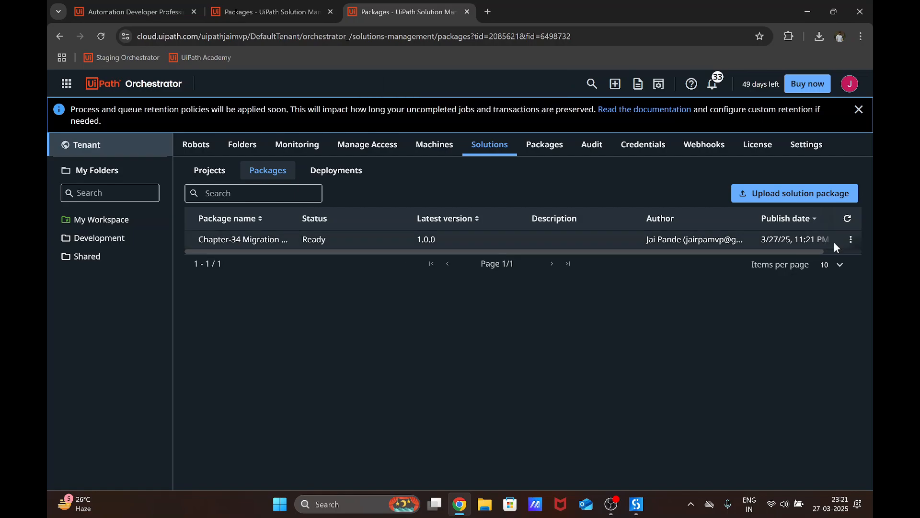
Start deploying the Chapter-34 Migration to PROD package into destination folder Development, without a new tenant root folder, and continue to component configuration
click(852, 240)
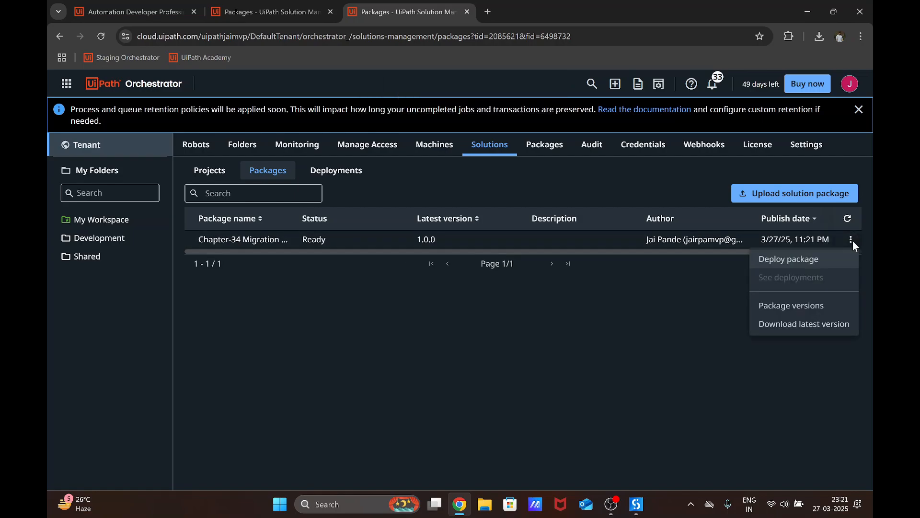
click(789, 259)
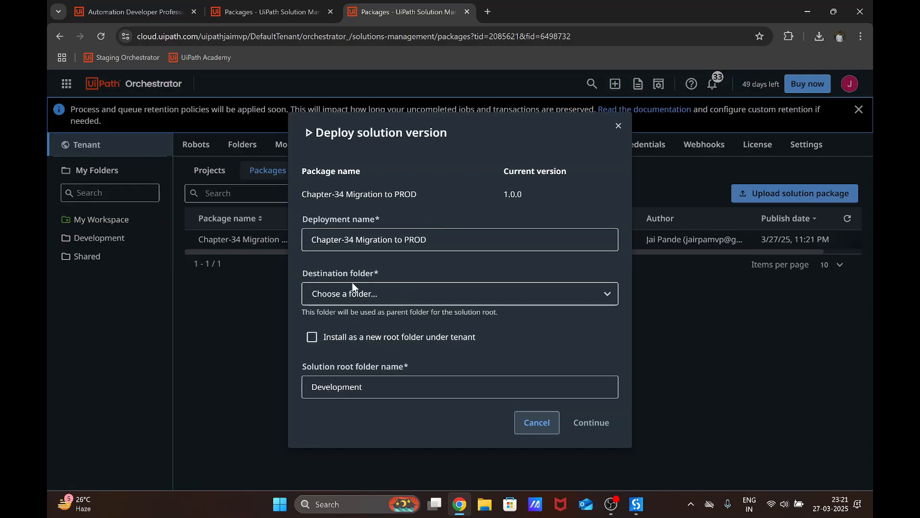
click(408, 299)
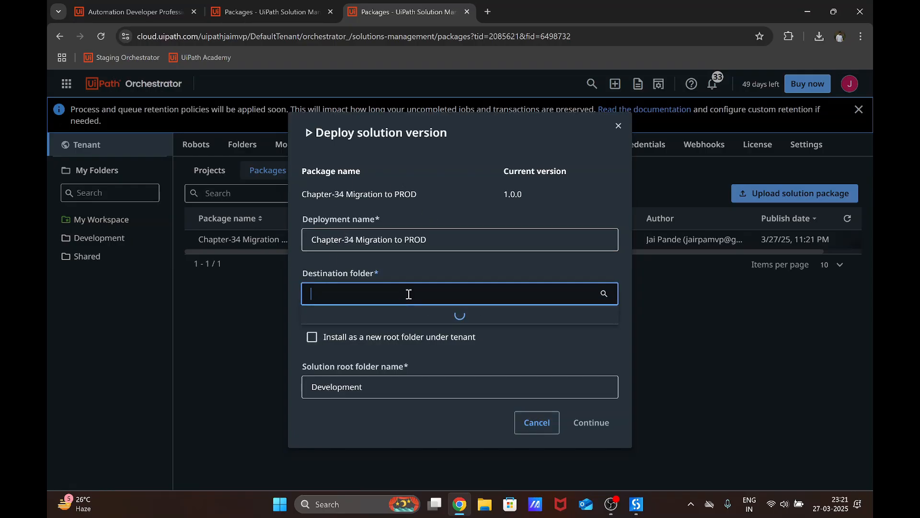
click(389, 340)
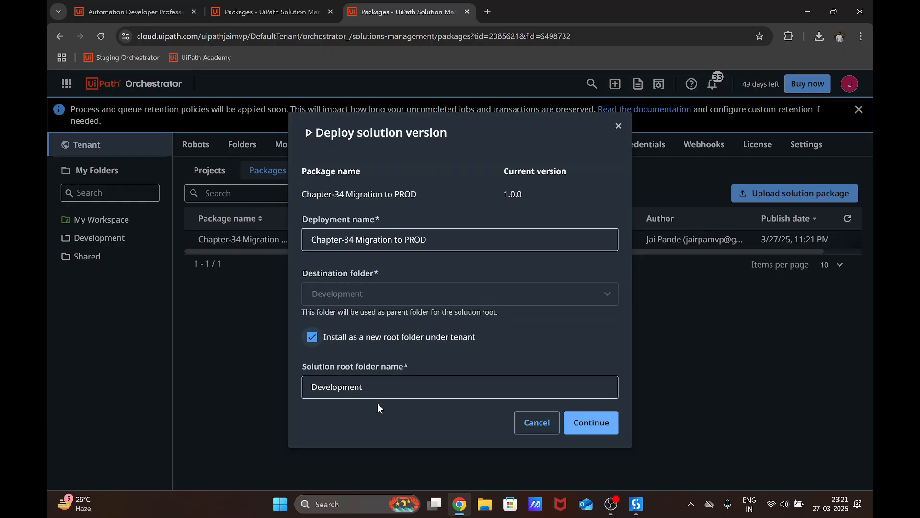
click(376, 388)
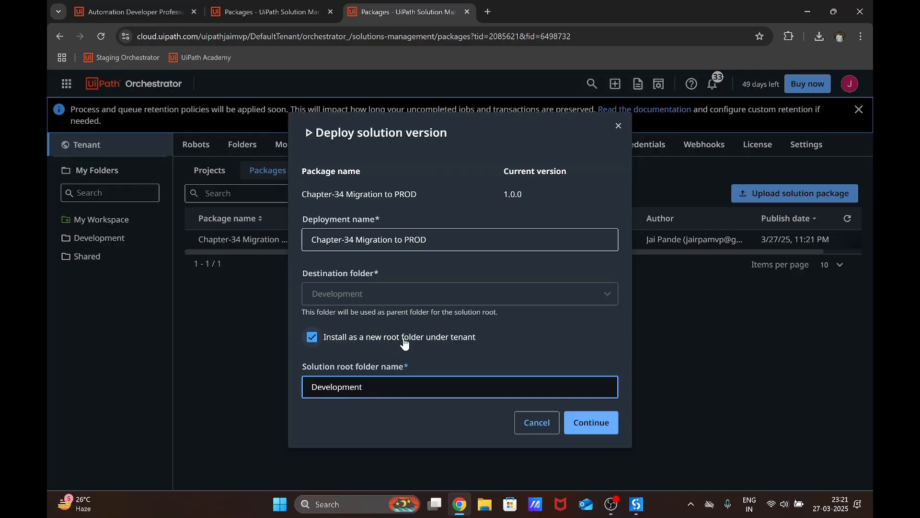
click(376, 336)
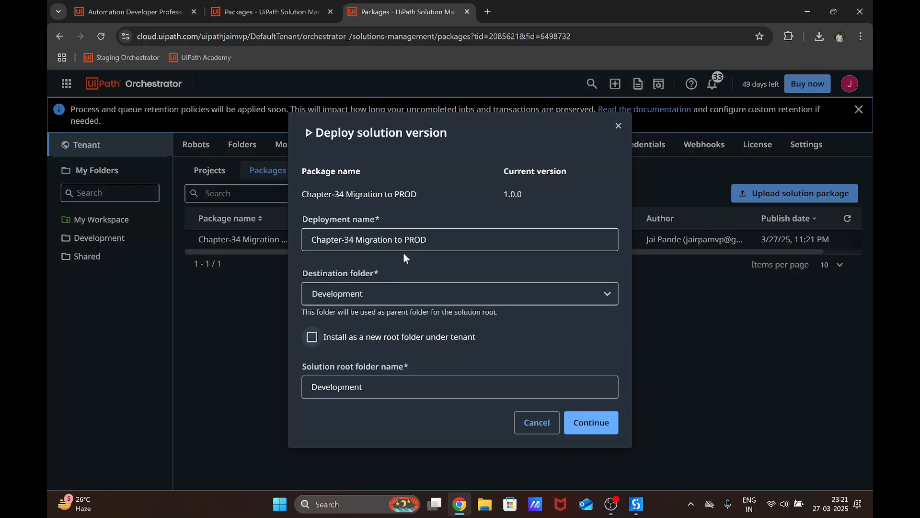
click(600, 424)
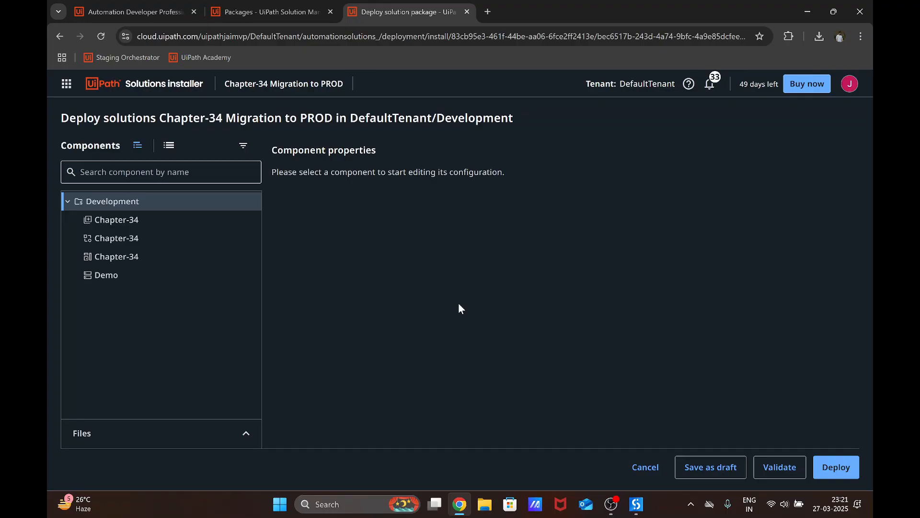
Review the properties of the Chapter-34 queue, process and asset, and validate the deployment configuration
click(139, 219)
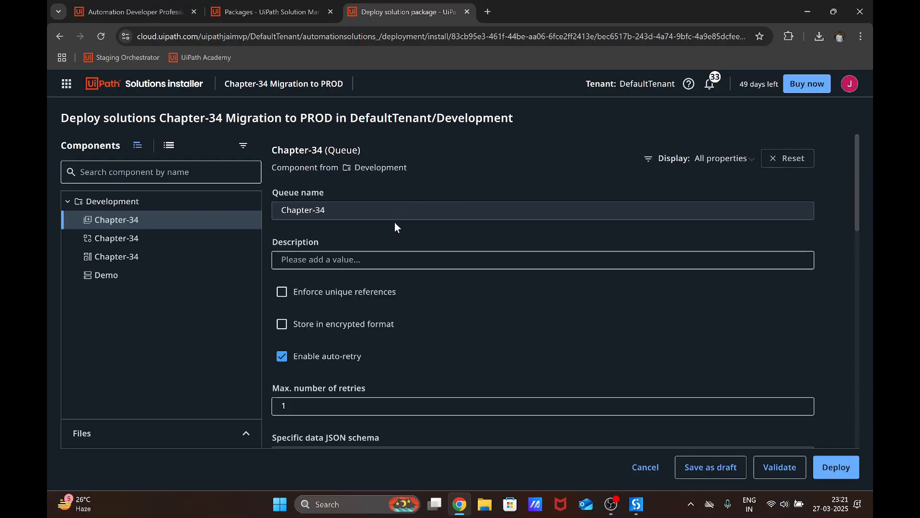
click(180, 243)
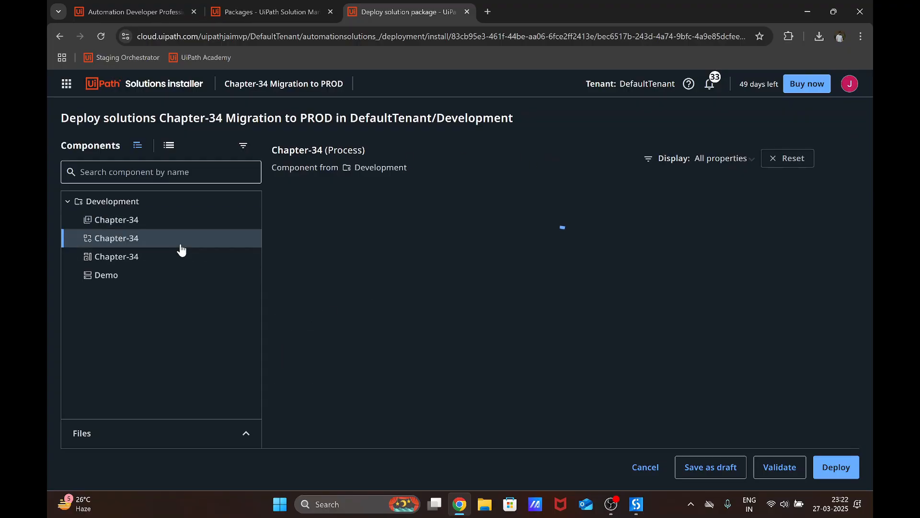
click(177, 263)
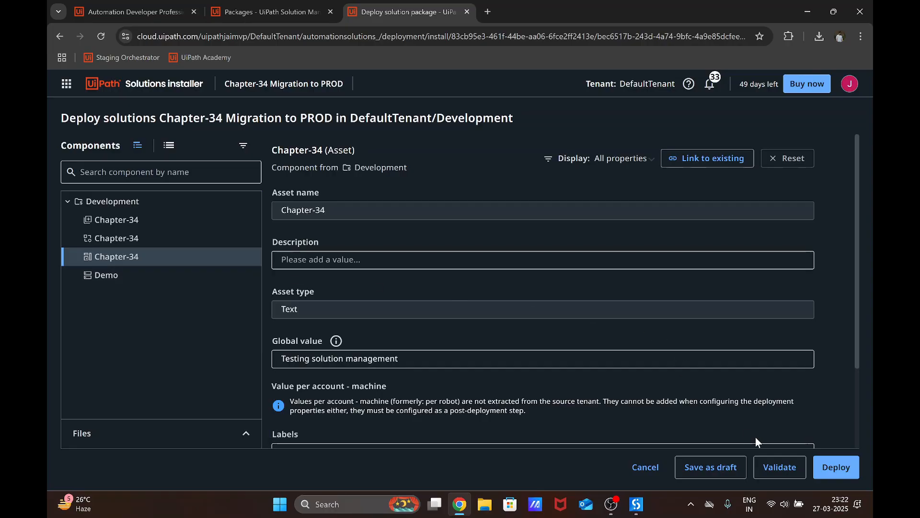
click(778, 468)
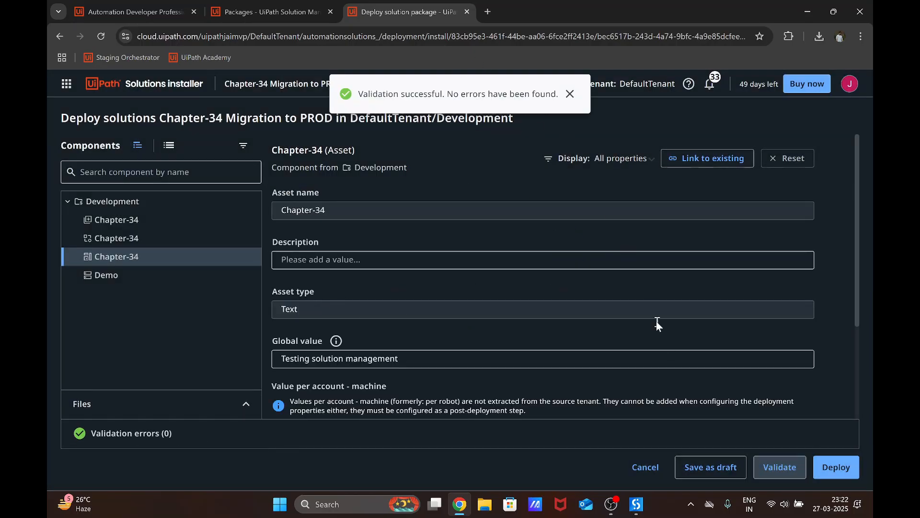
Deploy the Chapter-34 Migration to PROD solution and refresh the deployments list to follow its status
click(837, 473)
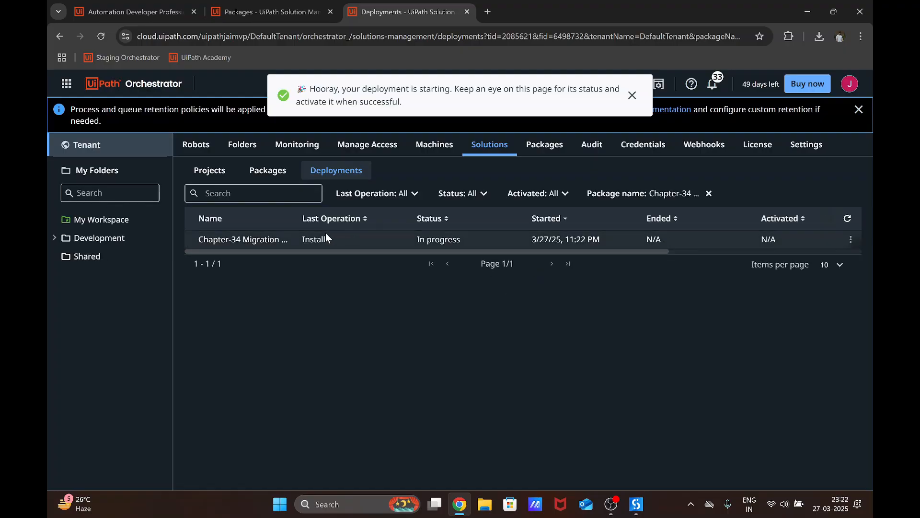
click(848, 219)
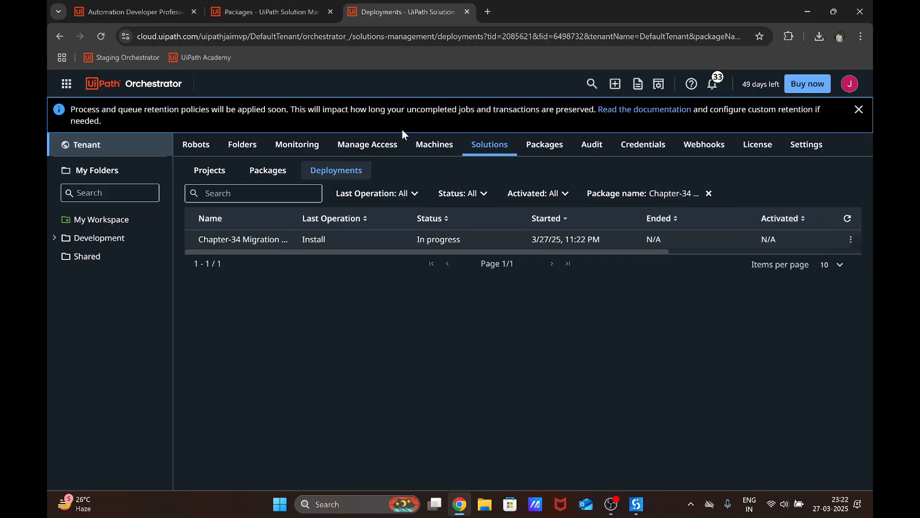
click(847, 218)
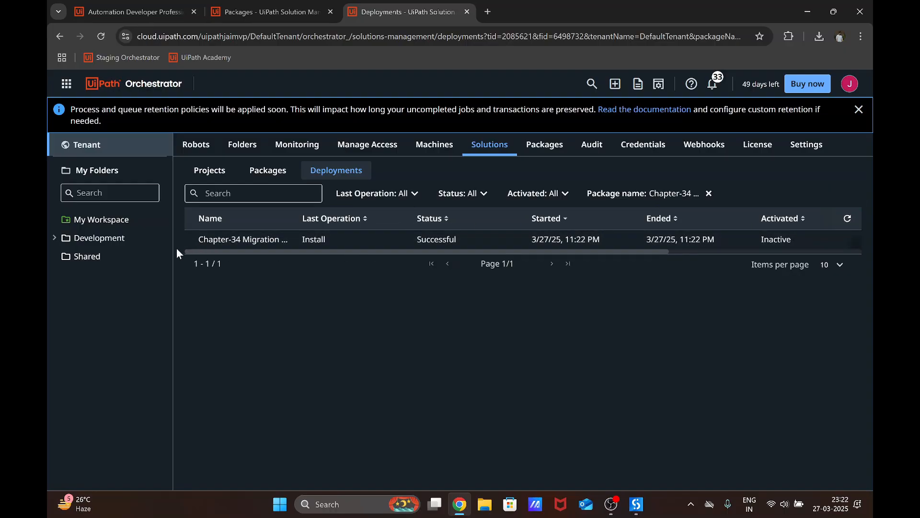
Check the deployed processes, queues and assets in the Development subfolder of the production Orchestrator
click(53, 240)
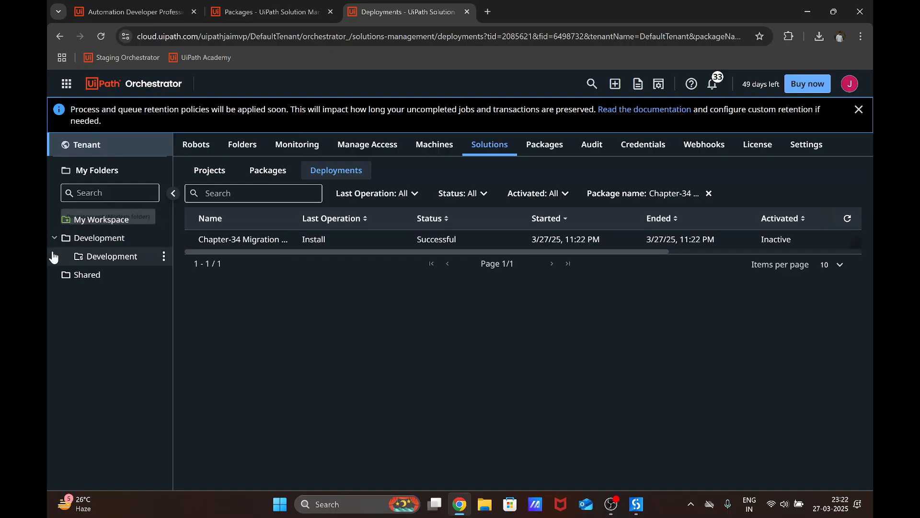
click(112, 259)
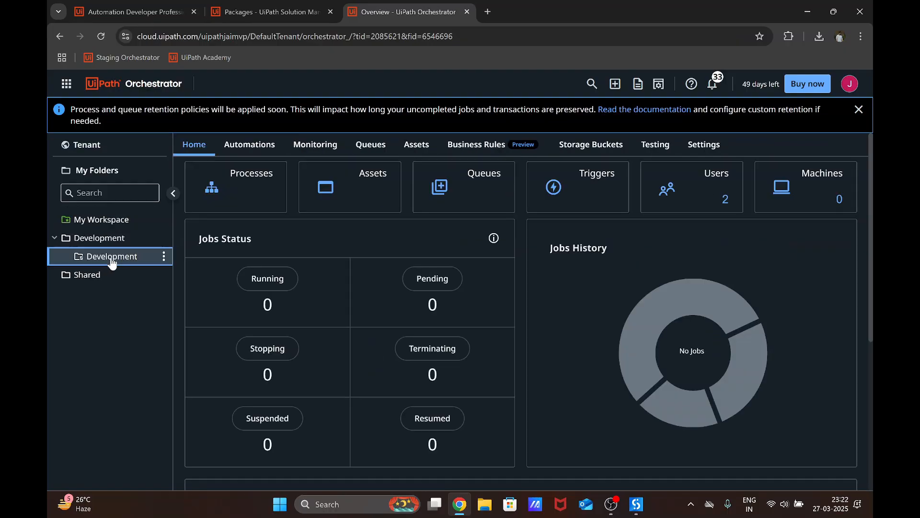
click(242, 13)
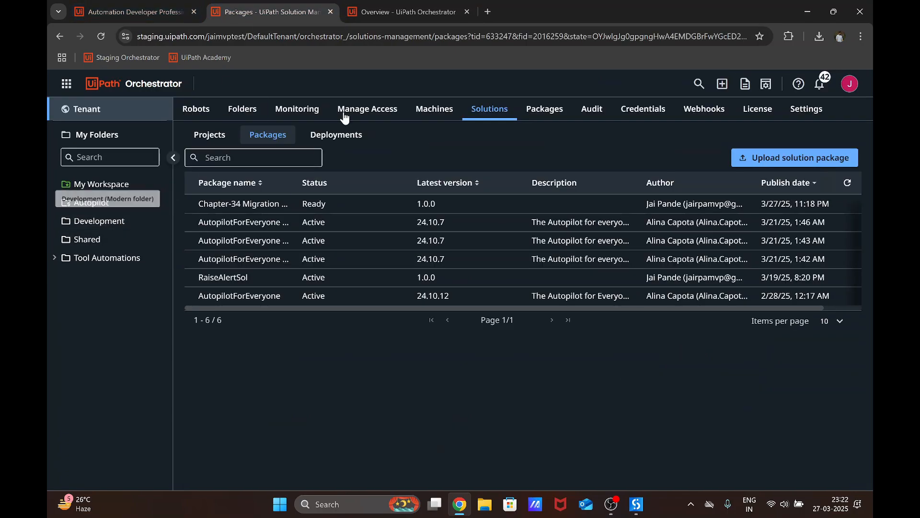
click(408, 11)
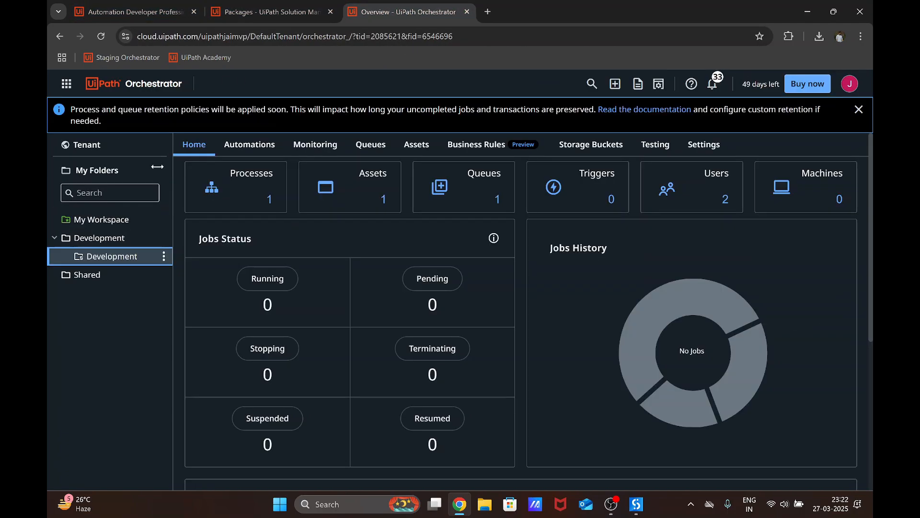
click(246, 146)
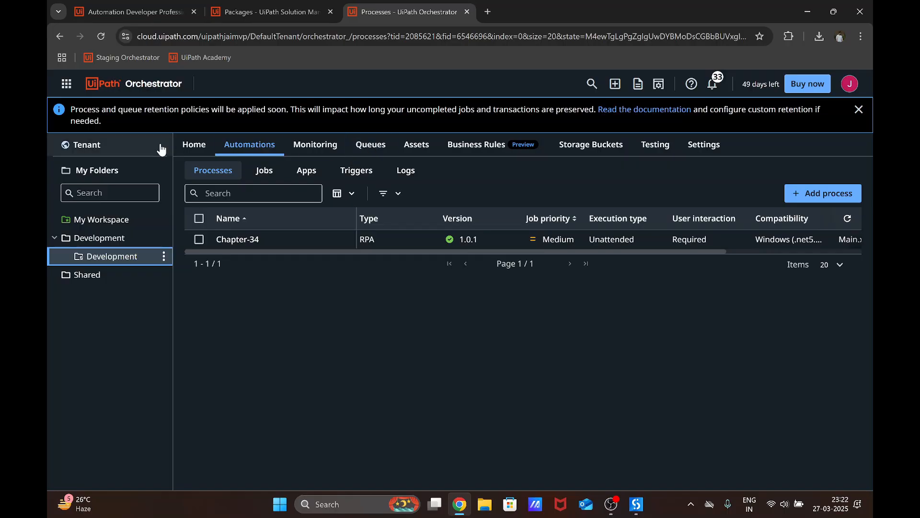
click(367, 144)
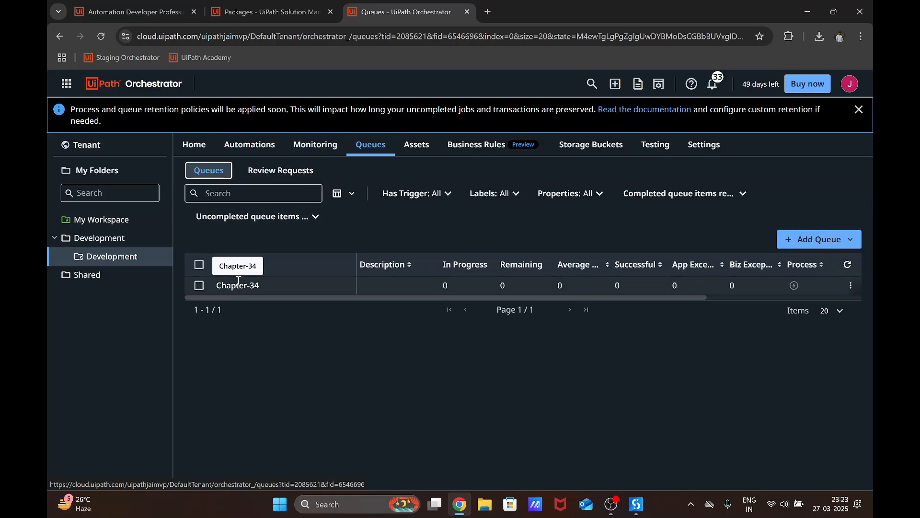
click(406, 149)
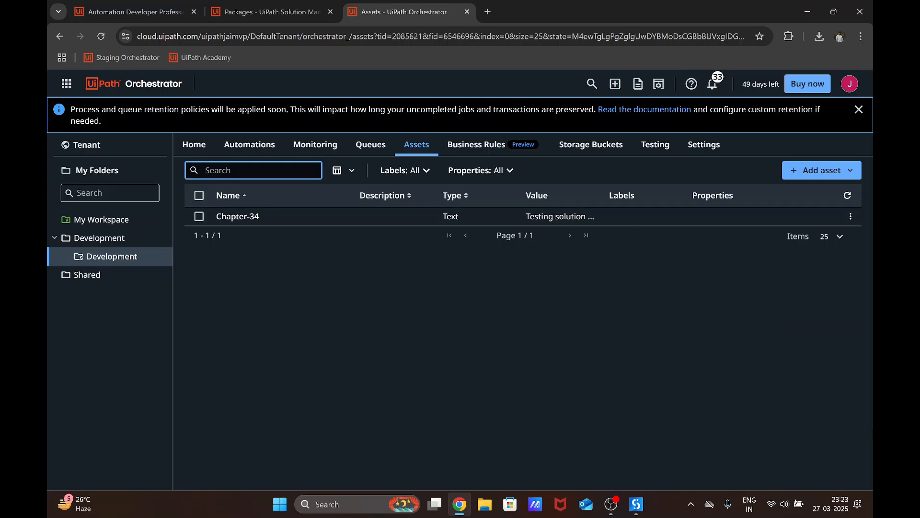
Try to set up a job for the deployed Chapter-34 process with the robot account and a machine, and dismiss the retention notice
click(249, 144)
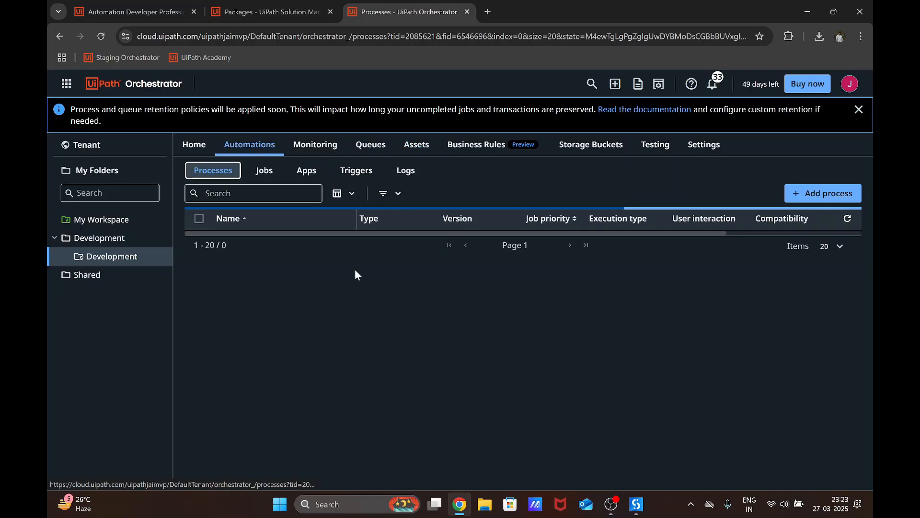
click(835, 240)
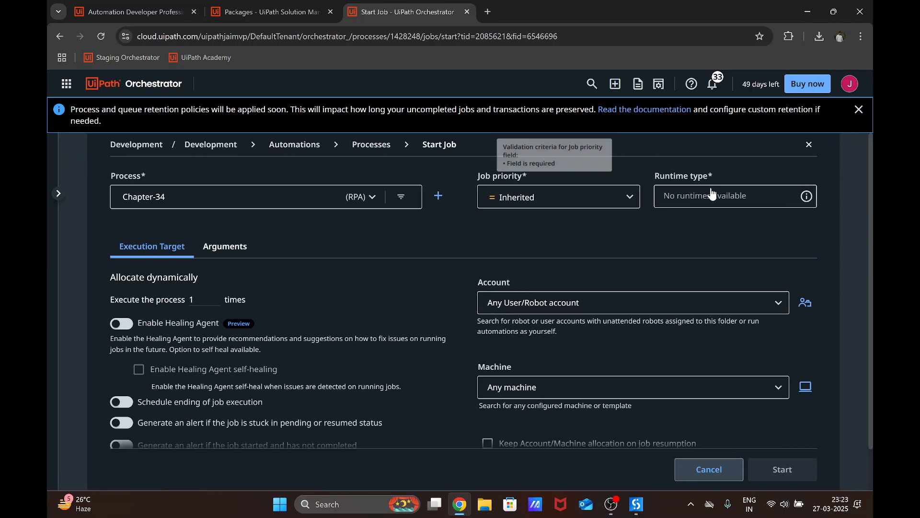
scroll(555, 254, down, 2)
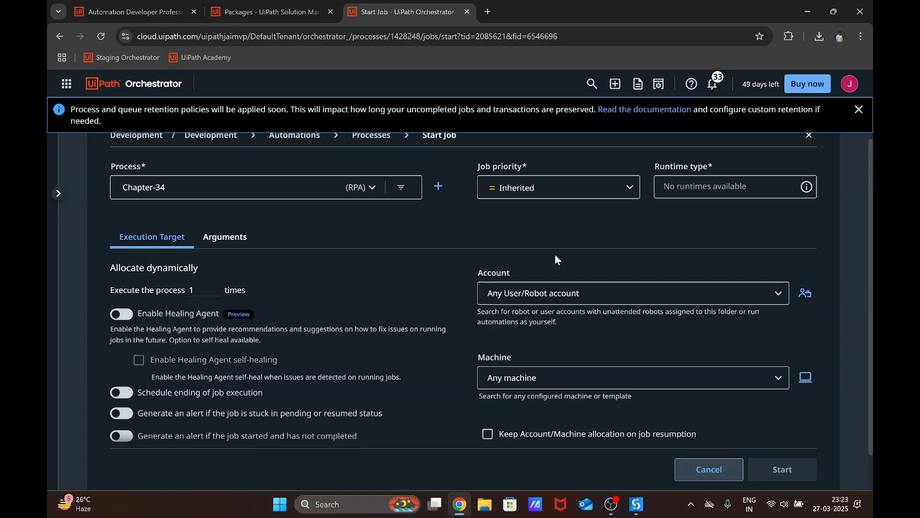
click(577, 259)
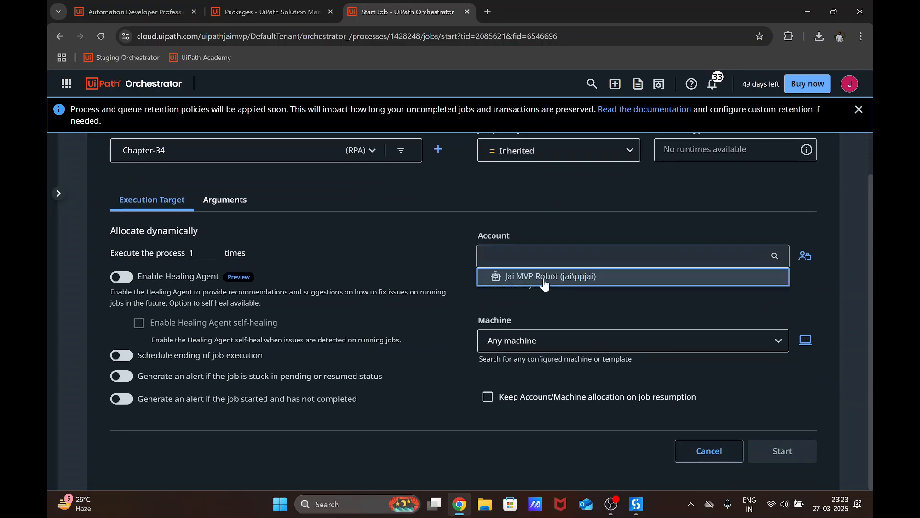
click(547, 273)
click(542, 342)
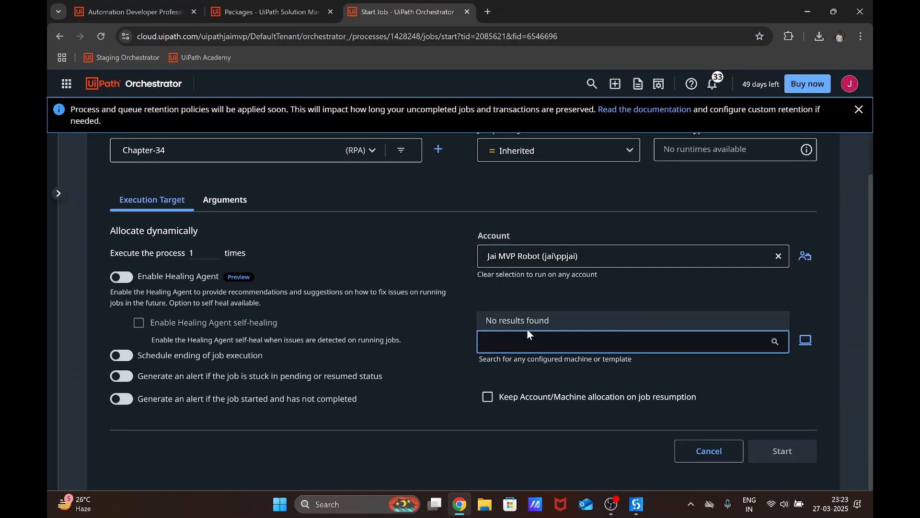
click(741, 209)
click(859, 112)
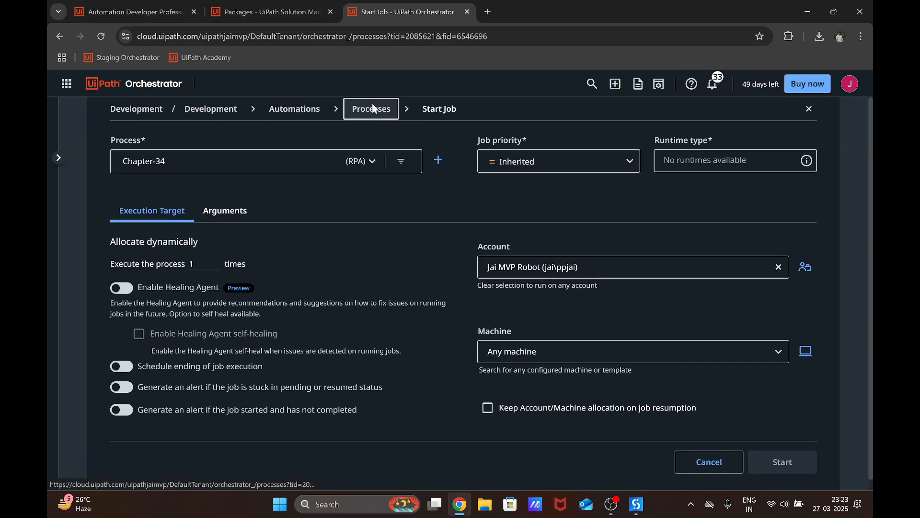
Return to the process list and compare the processes in the parent Development folder with those in its Development subfolder
click(372, 108)
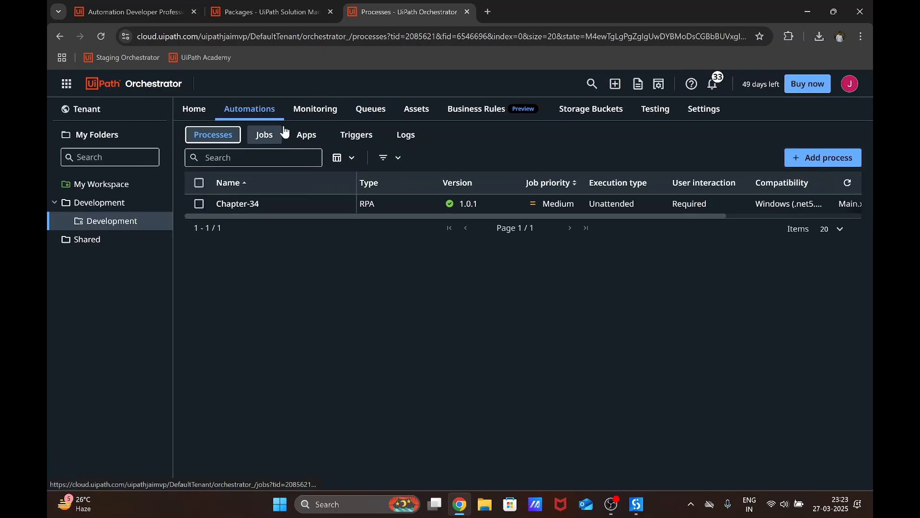
click(121, 207)
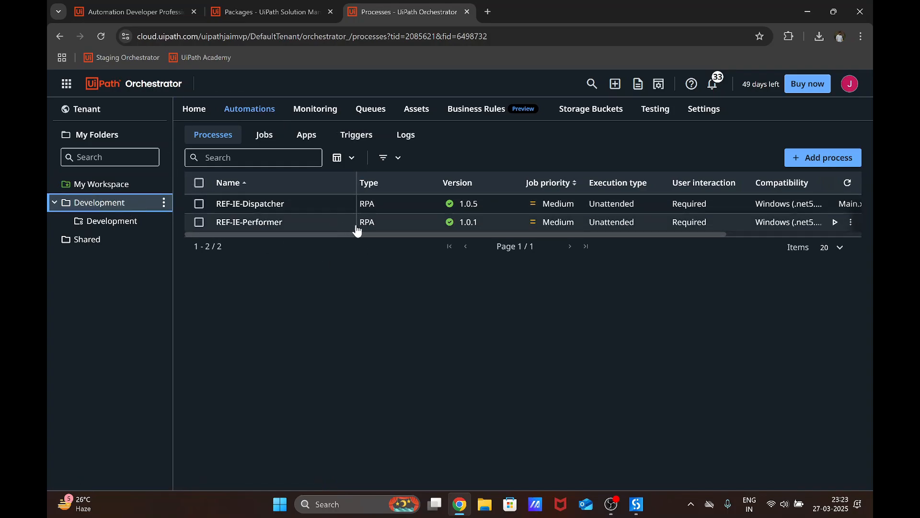
click(122, 225)
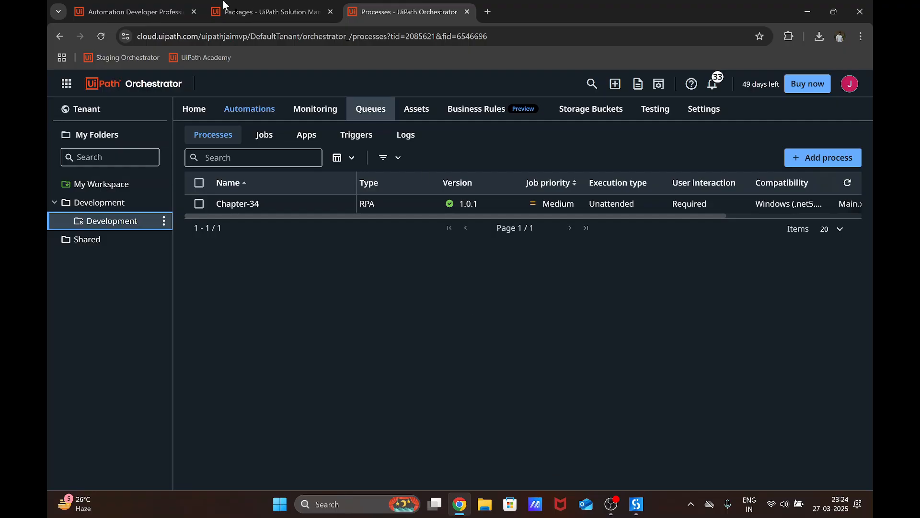
Switch to the UiPath Academy course and open the Check your knowledge lesson of Orchestrator Triggers and Monitoring
click(158, 13)
click(123, 407)
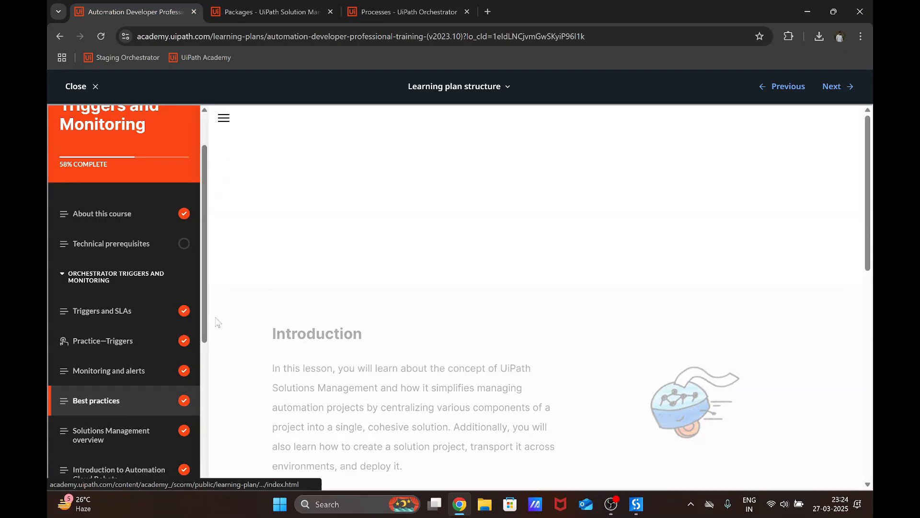
scroll(109, 369, down, 1)
scroll(107, 368, down, 3)
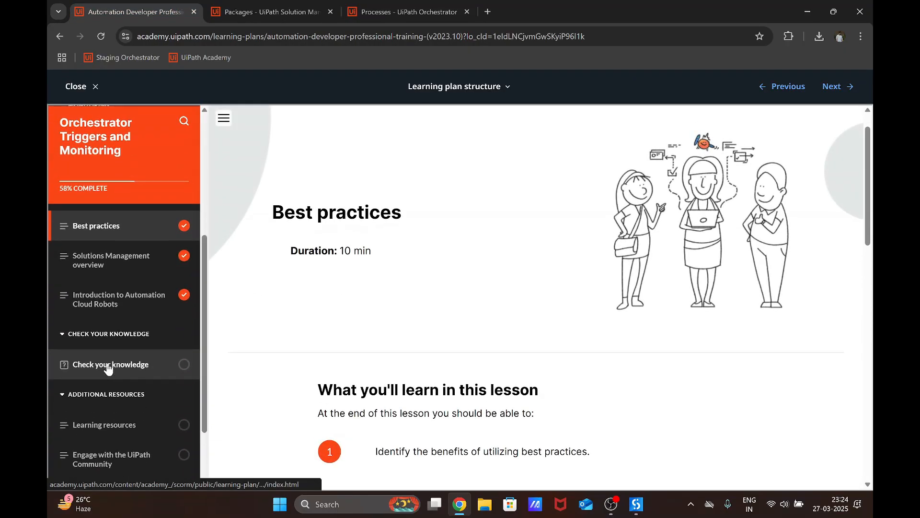
click(127, 311)
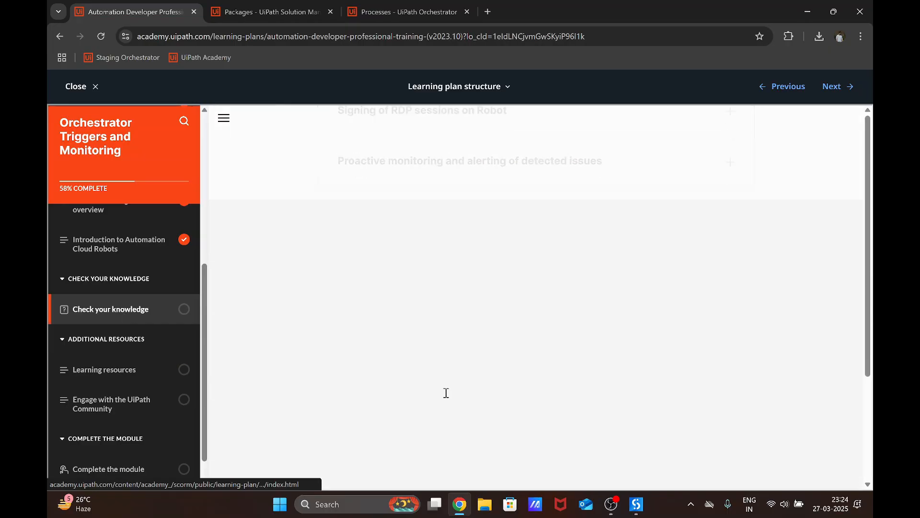